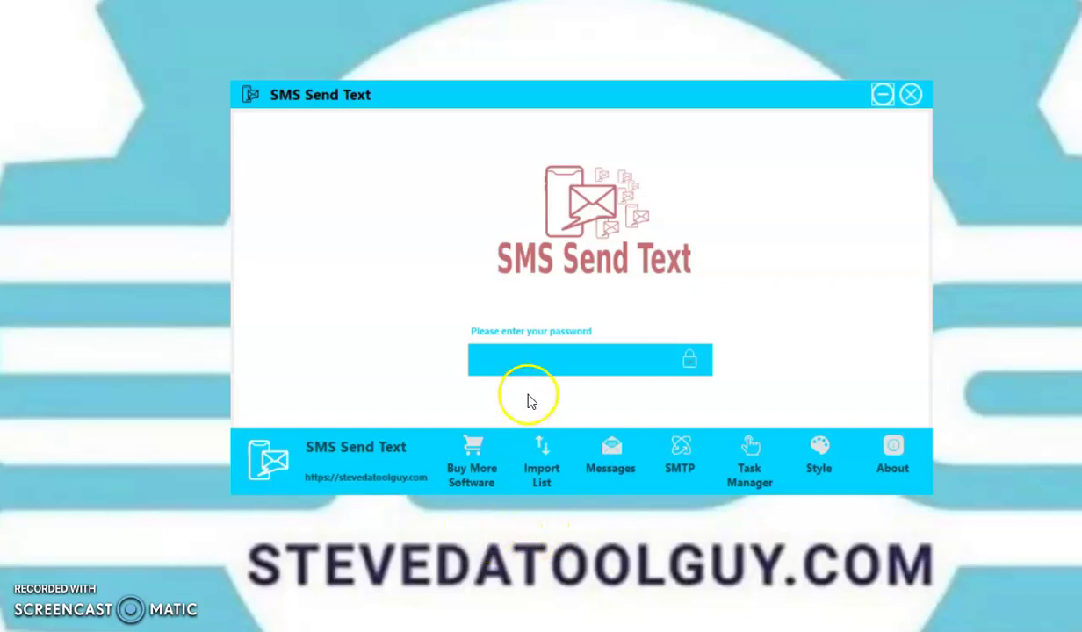
Unlock the program with the account password, then open the Import List panel
{"action": "left_click", "coordinate": [506, 360]}
{"action": "type", "text": "123456"}
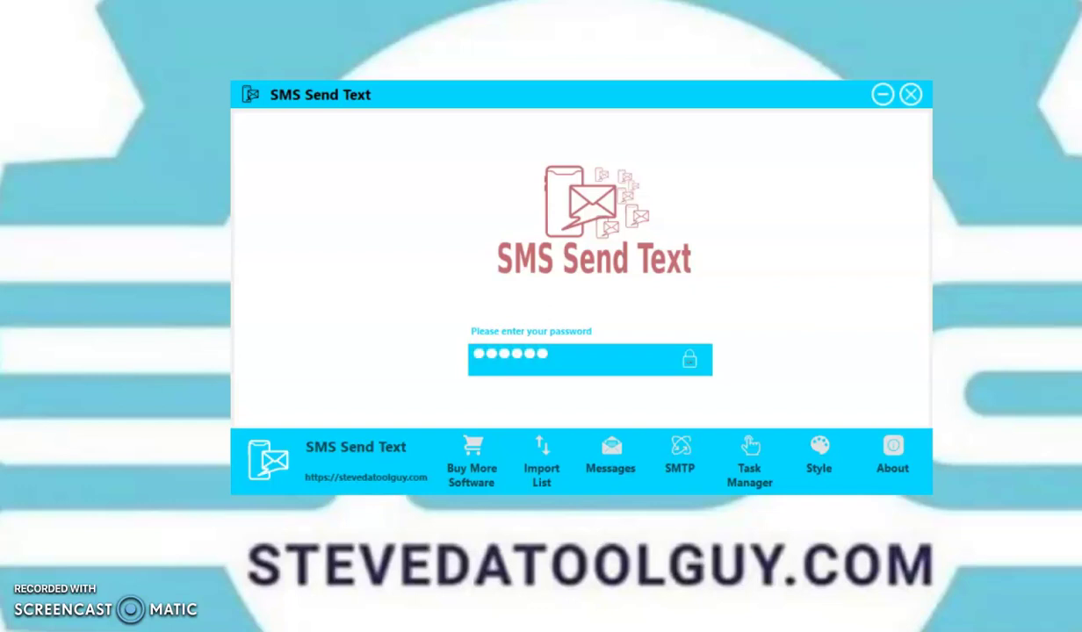
{"action": "left_click", "coordinate": [691, 368]}
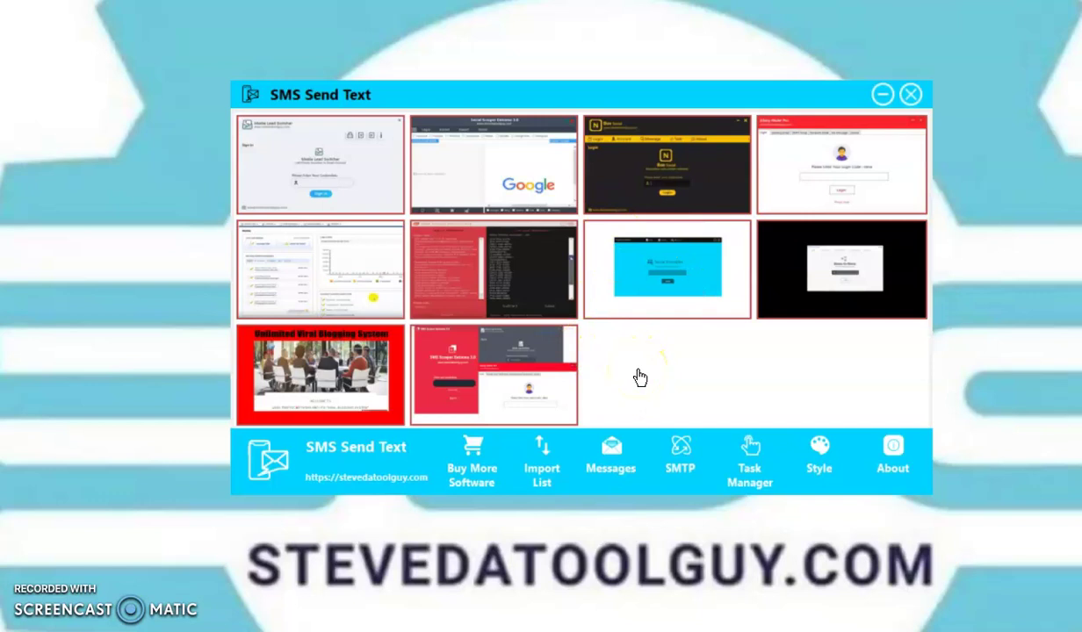
{"action": "left_click", "coordinate": [539, 465]}
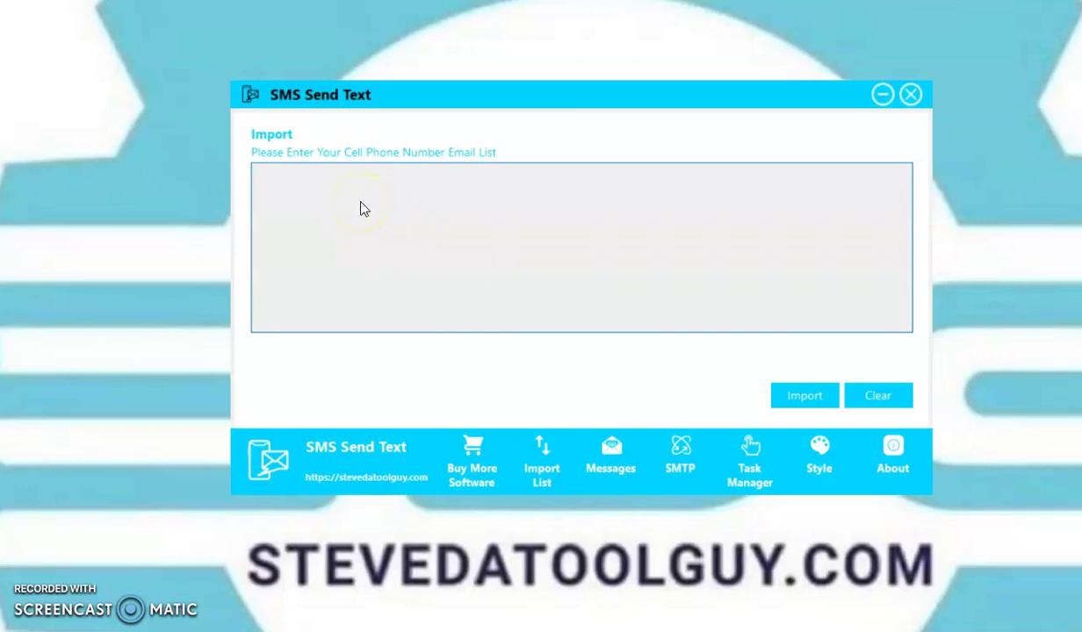
{"action": "left_click", "coordinate": [615, 450]}
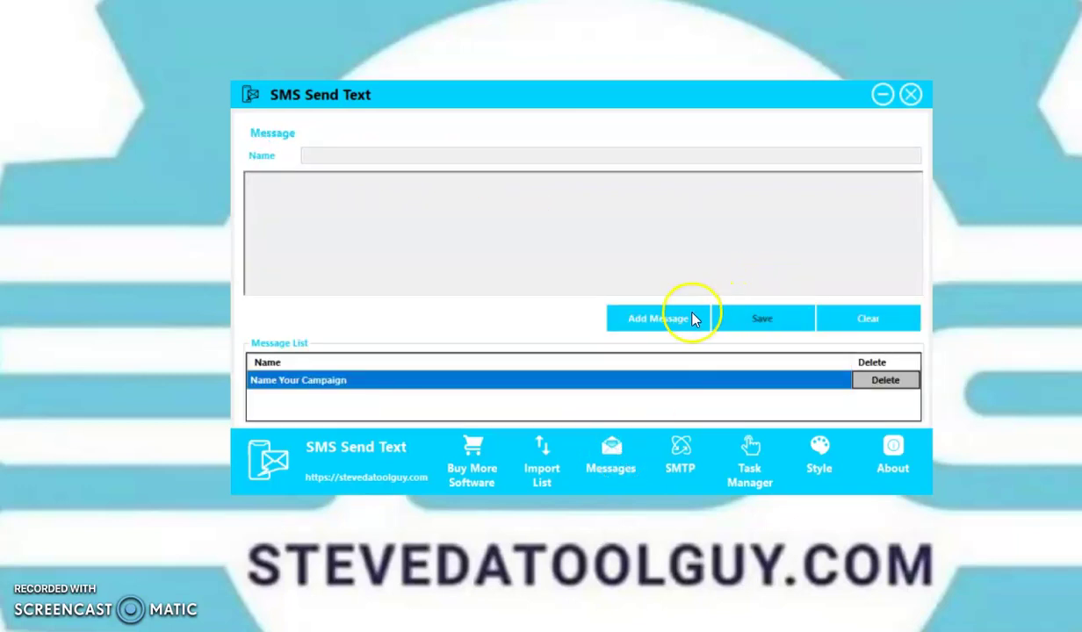
{"action": "left_click", "coordinate": [684, 318]}
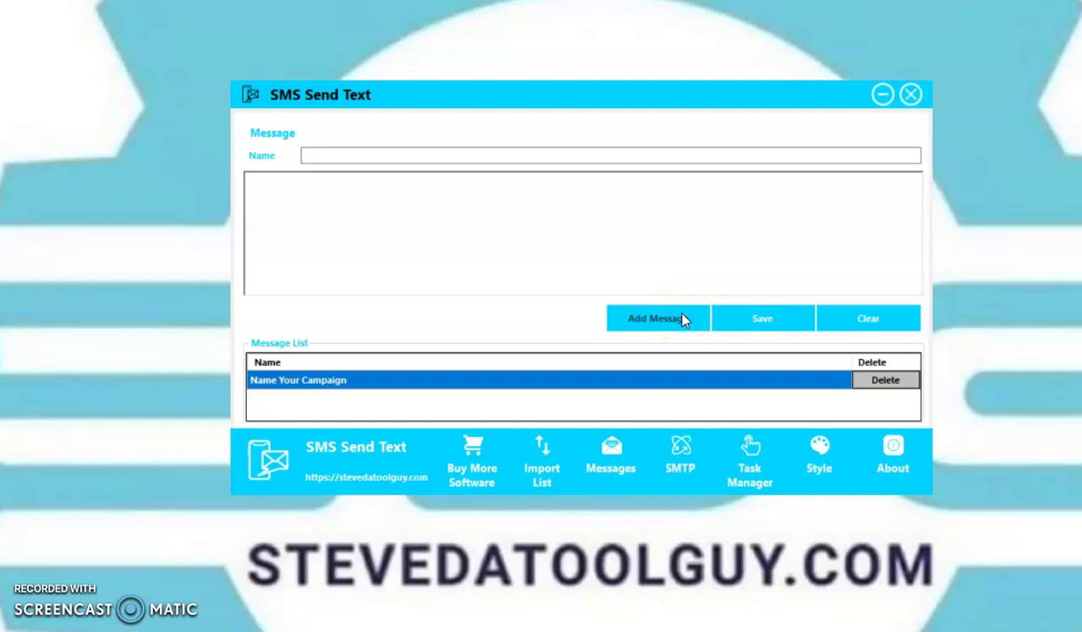
{"action": "left_click", "coordinate": [681, 450]}
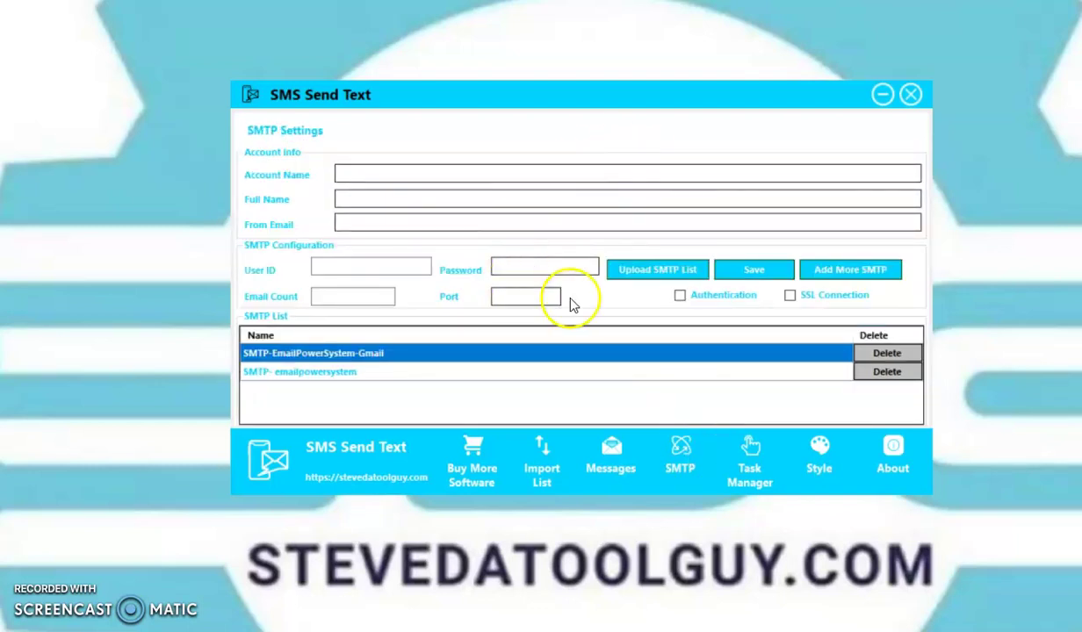
{"action": "left_click", "coordinate": [737, 452]}
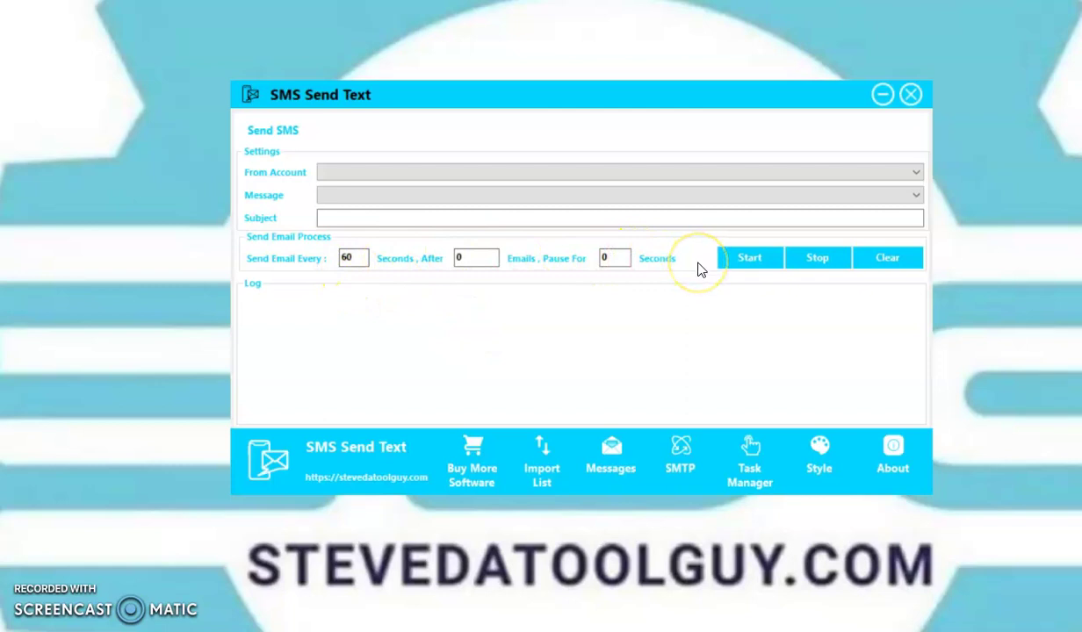
{"action": "left_click", "coordinate": [821, 452]}
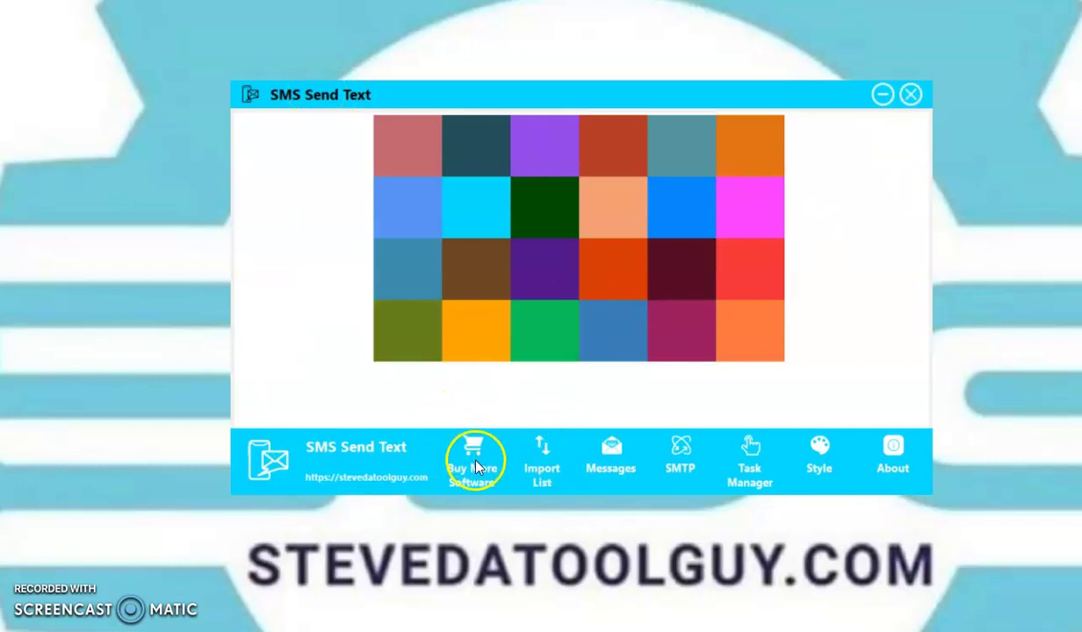
{"action": "left_click", "coordinate": [544, 461]}
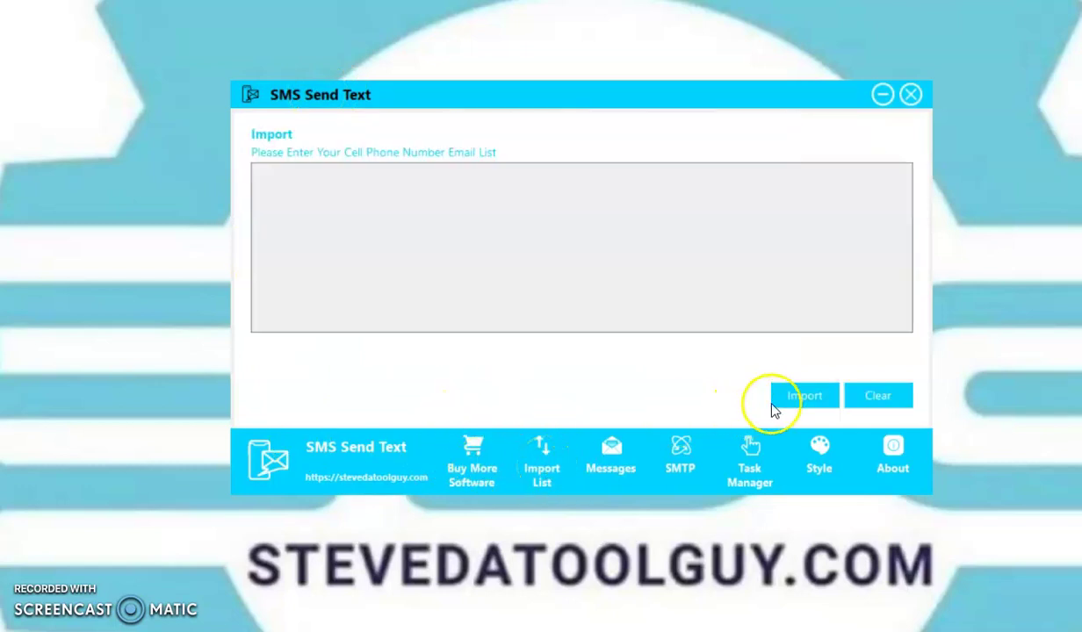
Import 'test list num.' from Documents, loading eight carrier phone-number email addresses
{"action": "left_click", "coordinate": [801, 399]}
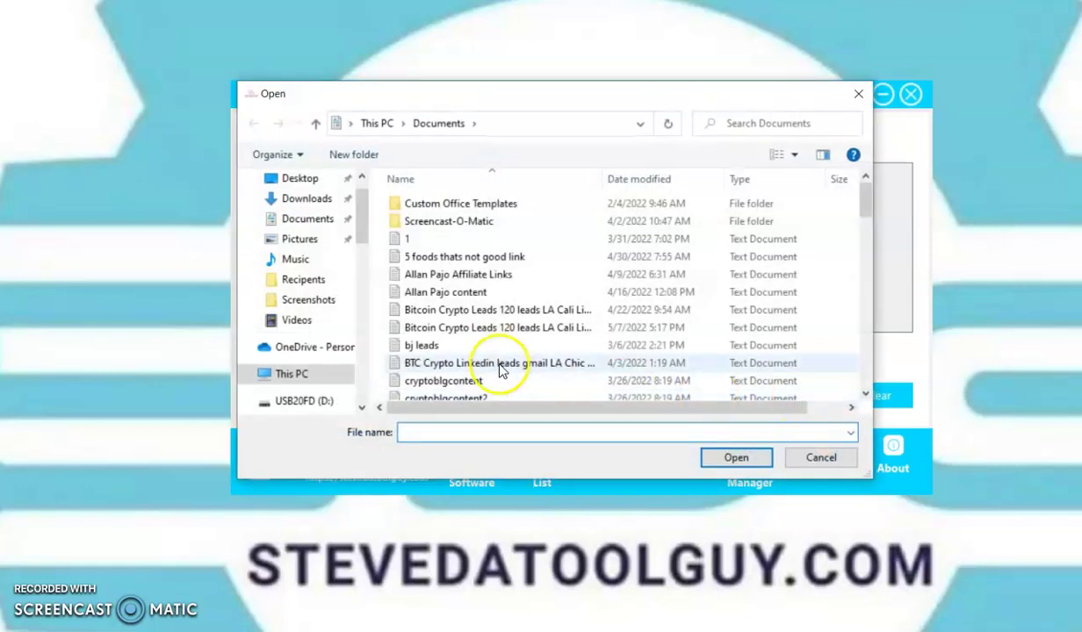
{"action": "left_click_drag", "start_coordinate": [866, 202], "coordinate": [866, 362]}
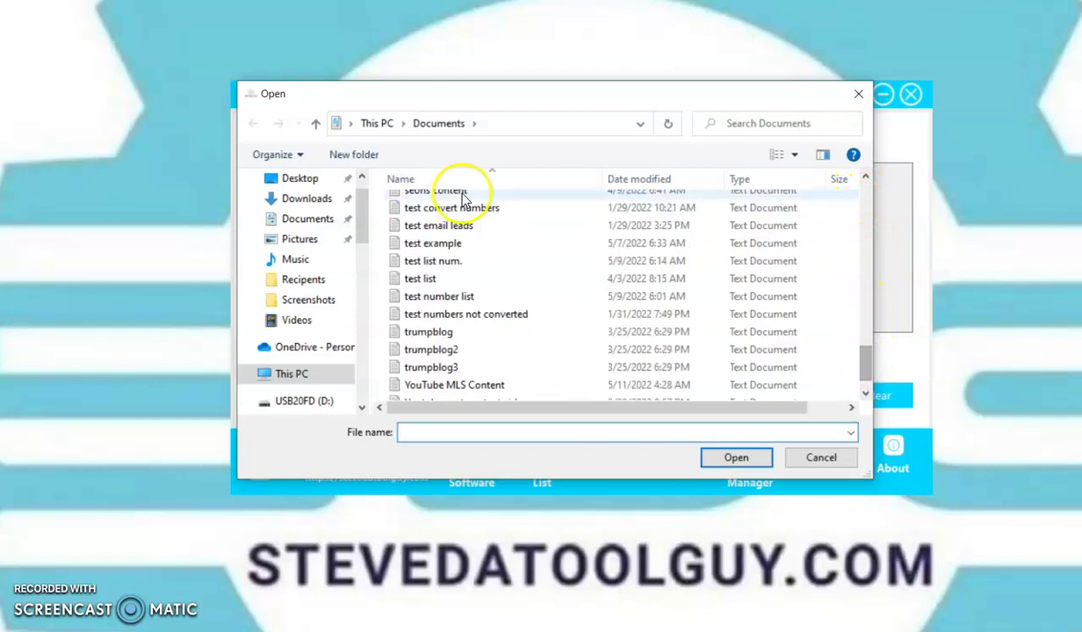
{"action": "double_click", "coordinate": [434, 261]}
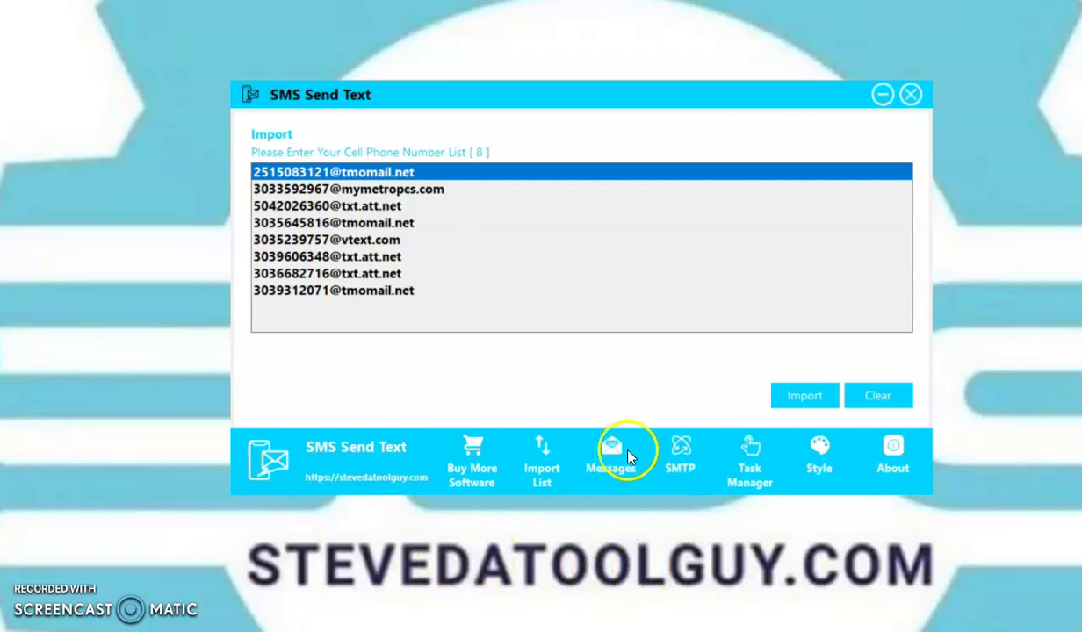
Start a new message in Messages named 'Name your message'
{"action": "left_click", "coordinate": [605, 453]}
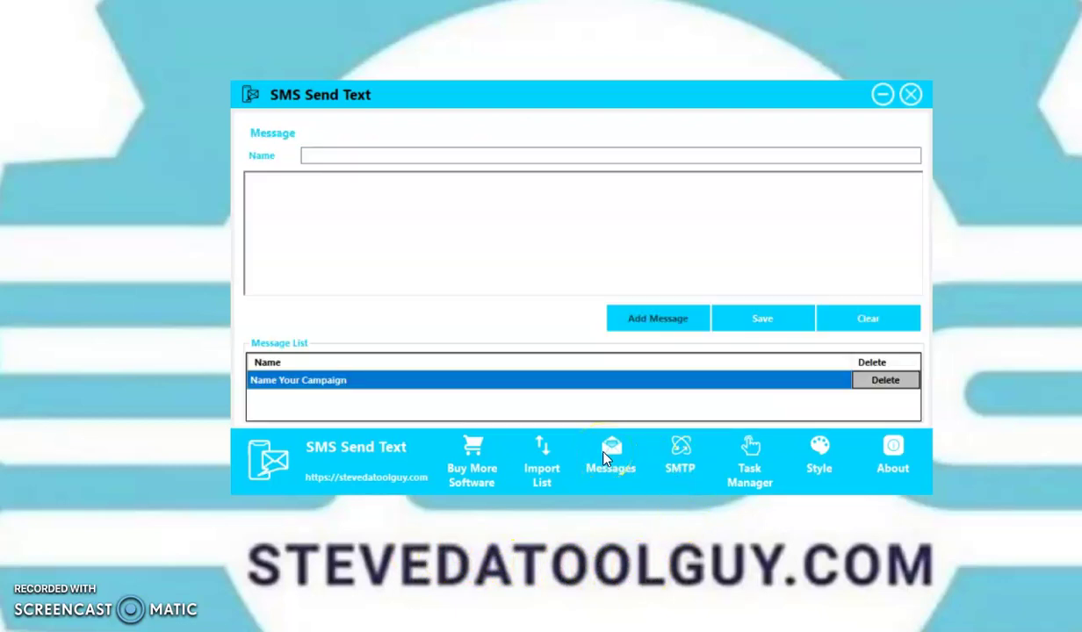
{"action": "left_click", "coordinate": [406, 152]}
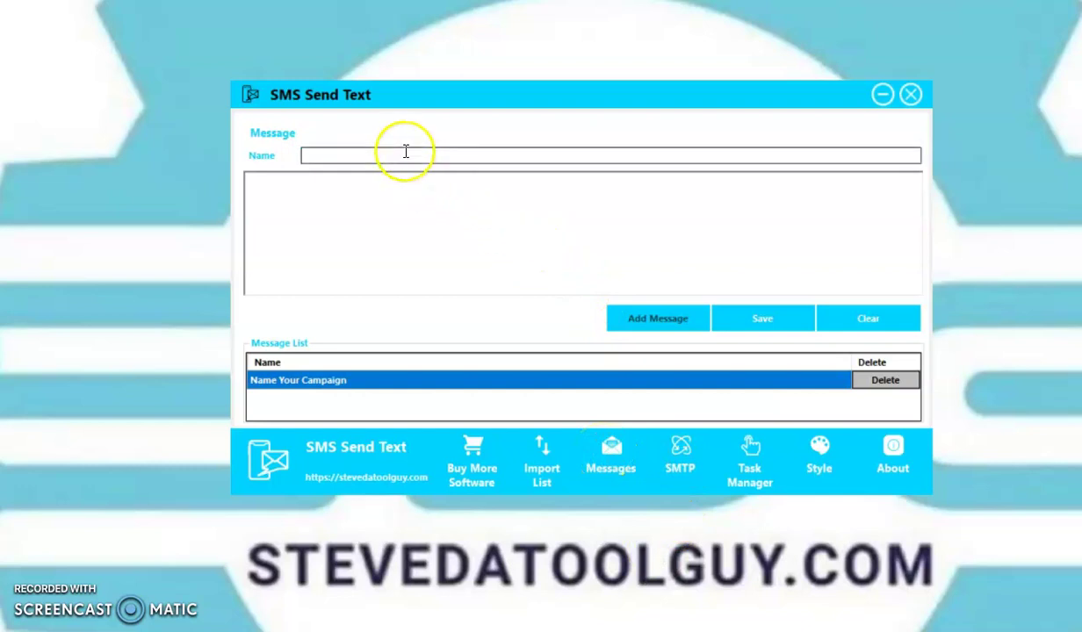
{"action": "type", "text": "Na"}
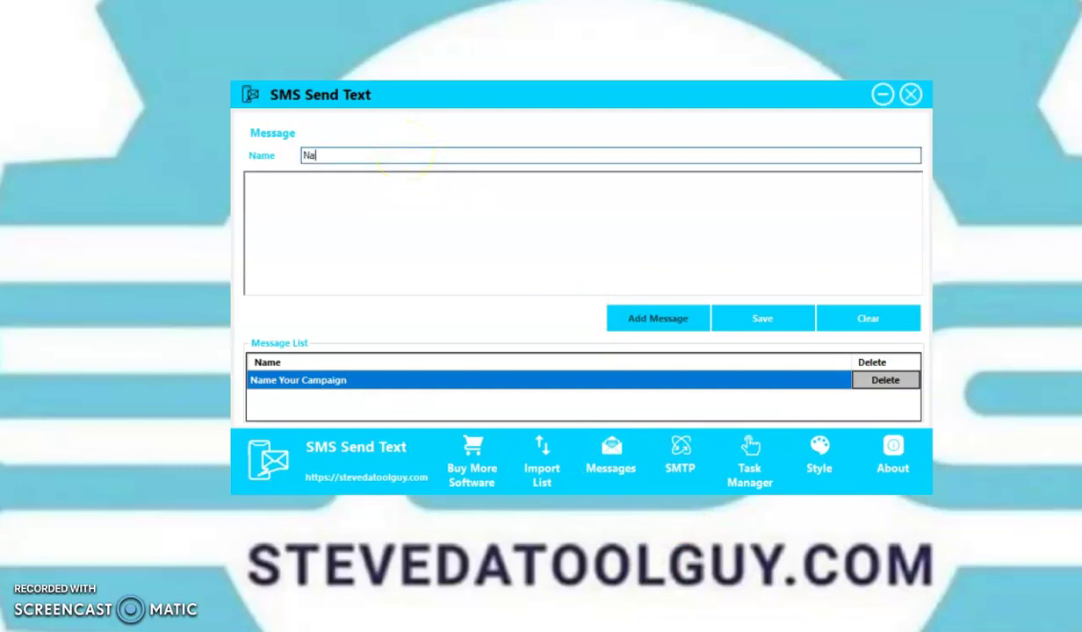
{"action": "type", "text": "me your message"}
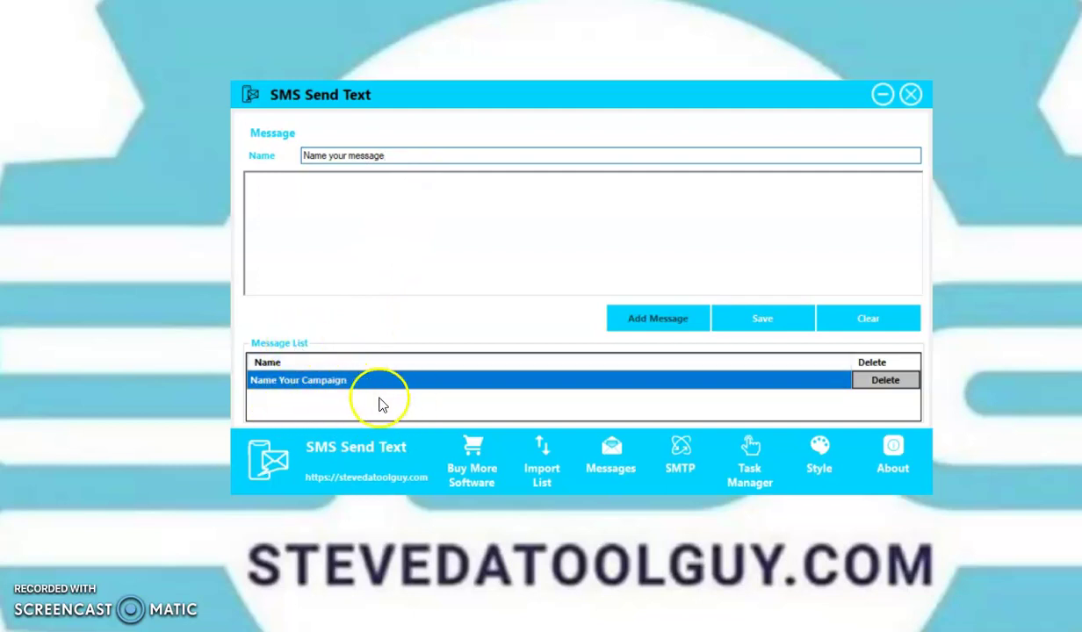
Type the body 'Put your message here' followed by 'Make sure short'
{"action": "left_click", "coordinate": [265, 185]}
{"action": "type", "text": "Put"}
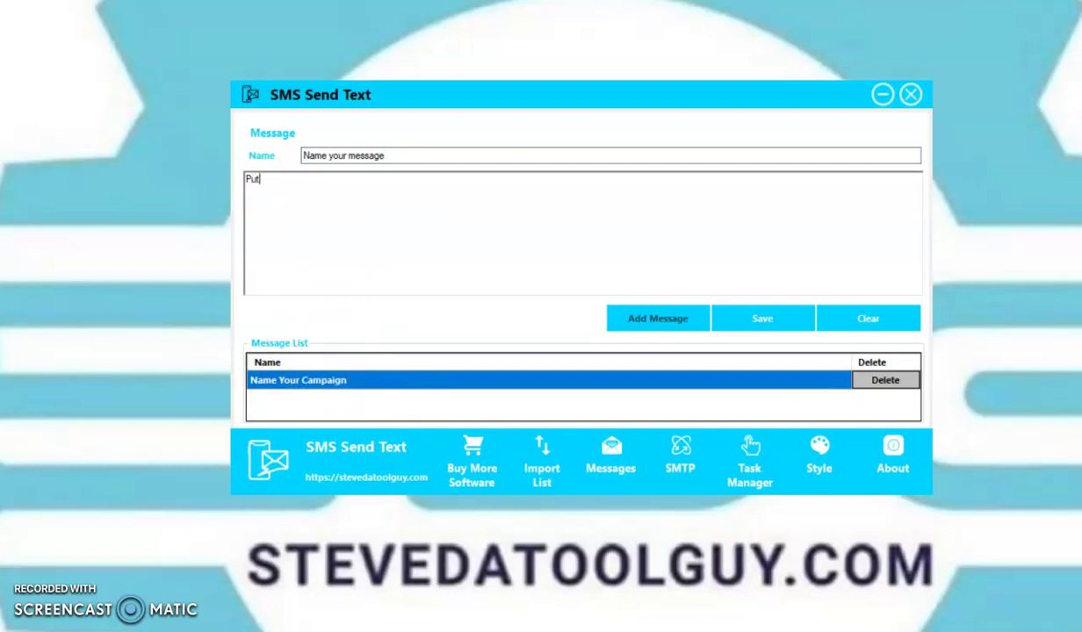
{"action": "type", "text": " your message here  M"}
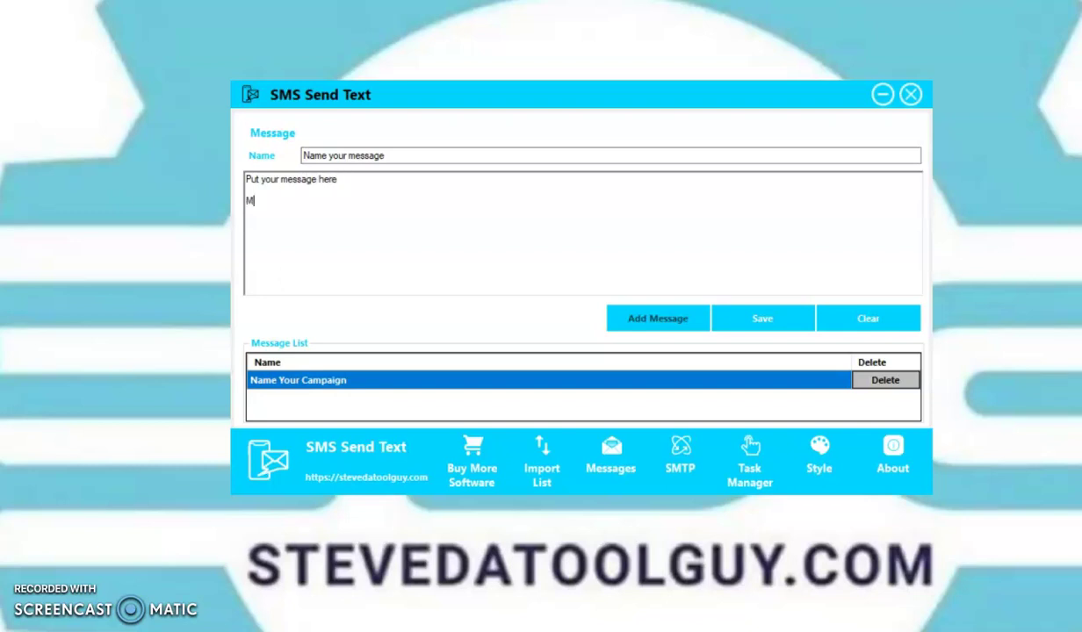
{"action": "type", "text": "ake sure short"}
{"action": "key", "text": "BackSpace"}
{"action": "key", "text": "BackSpace"}
{"action": "key", "text": "BackSpace"}
{"action": "key", "text": "BackSpace"}
{"action": "type", "text": "hort"}
Complete the body with 'message', then add lines 'Link url' and 'REPLY STOP'
{"action": "type", "text": "message"}
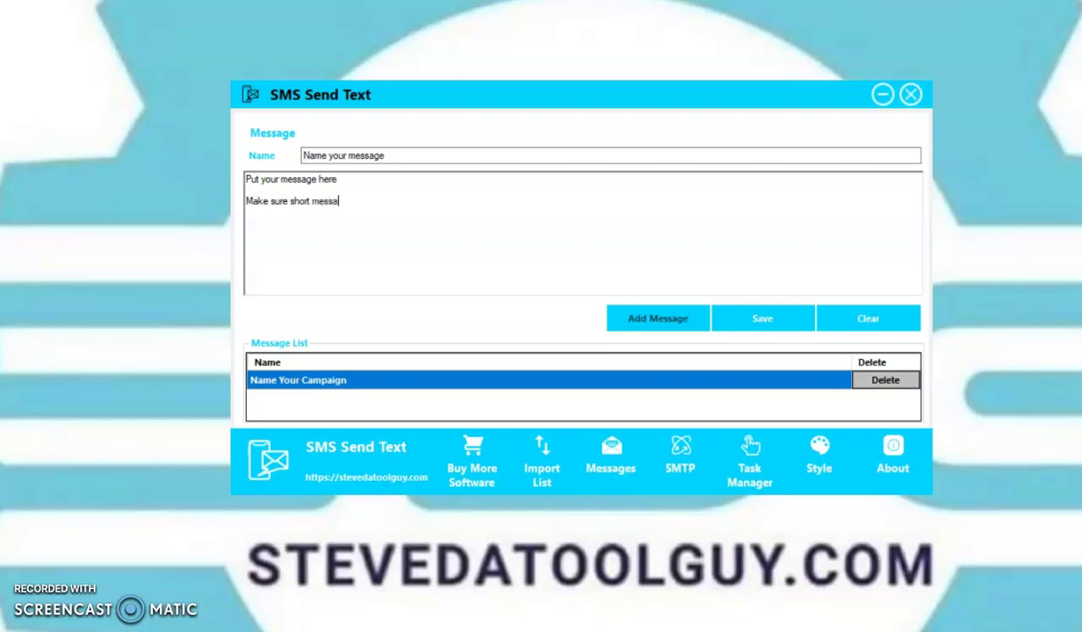
{"action": "key", "text": "Return"}
{"action": "key", "text": "Return"}
{"action": "type", "text": "Link ur"}
{"action": "type", "text": "l"}
{"action": "type", "text": "REP"}
{"action": "type", "text": "LY STOP"}
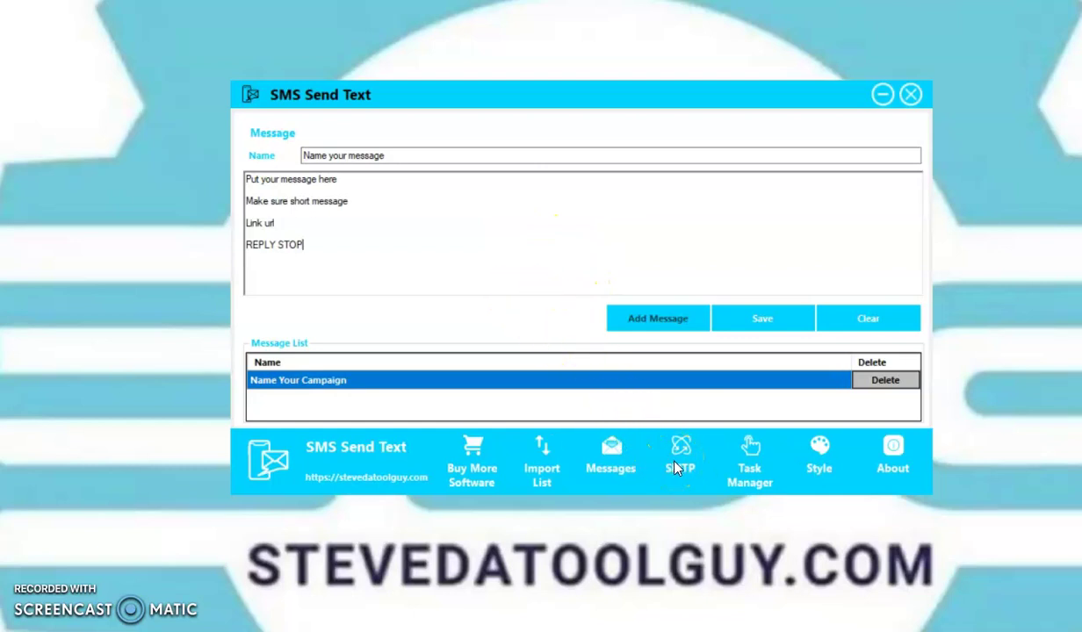
Save the 'Name your message' draft, then delete that entry from the message list
{"action": "left_click", "coordinate": [674, 468]}
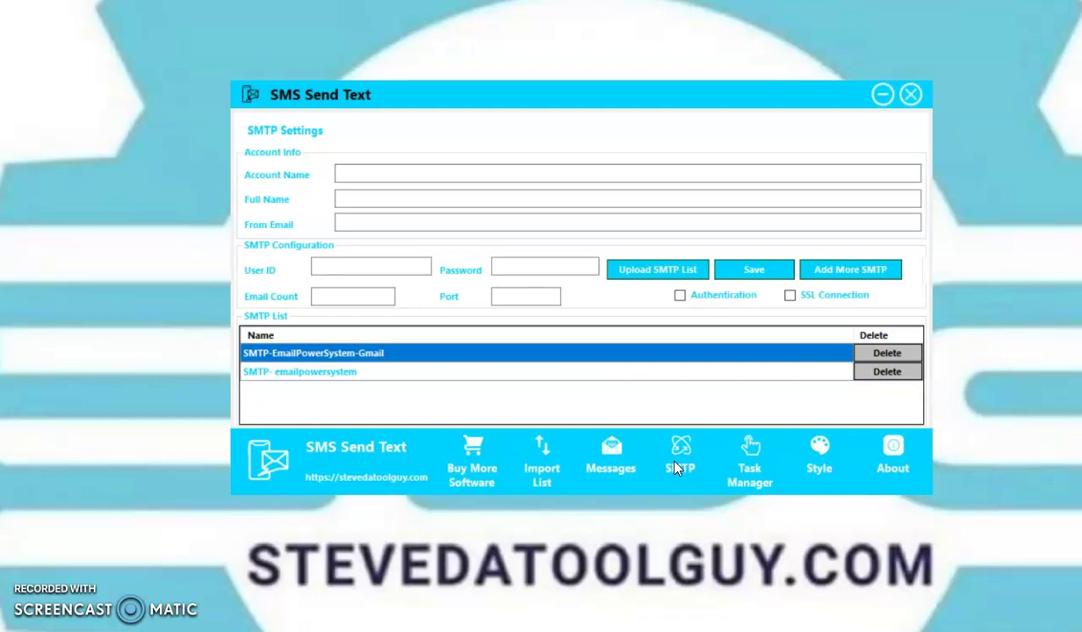
{"action": "left_click", "coordinate": [613, 455]}
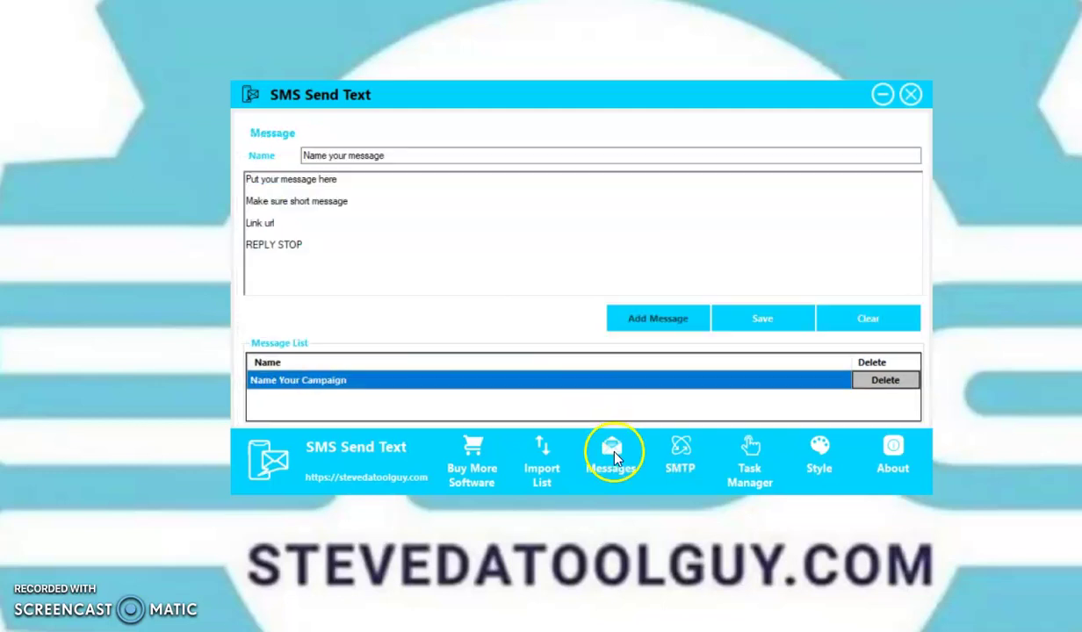
{"action": "left_click", "coordinate": [764, 320]}
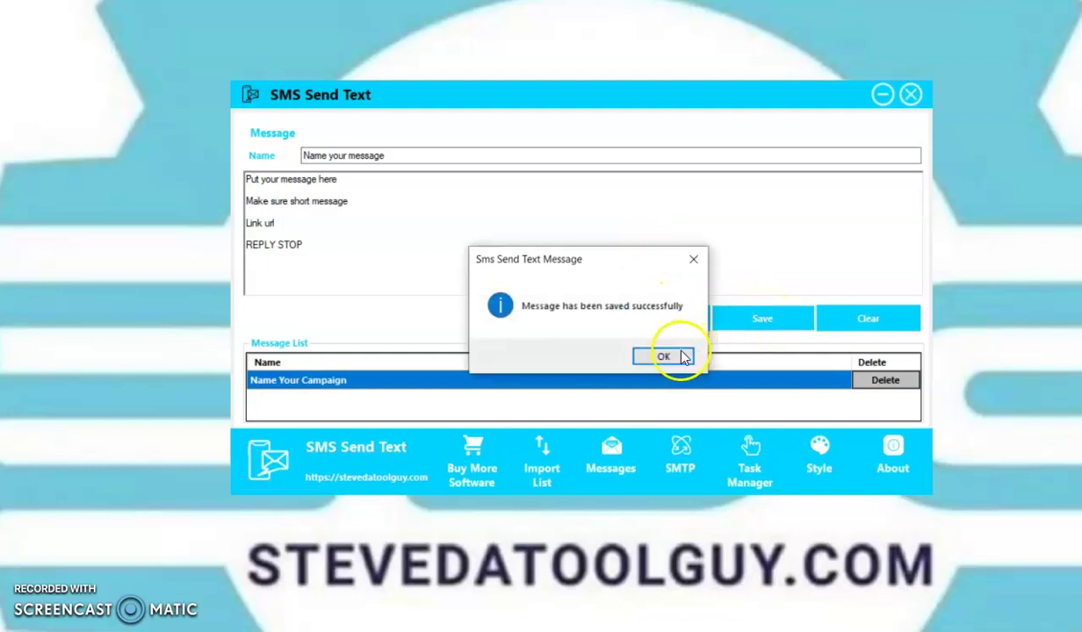
{"action": "left_click", "coordinate": [665, 357]}
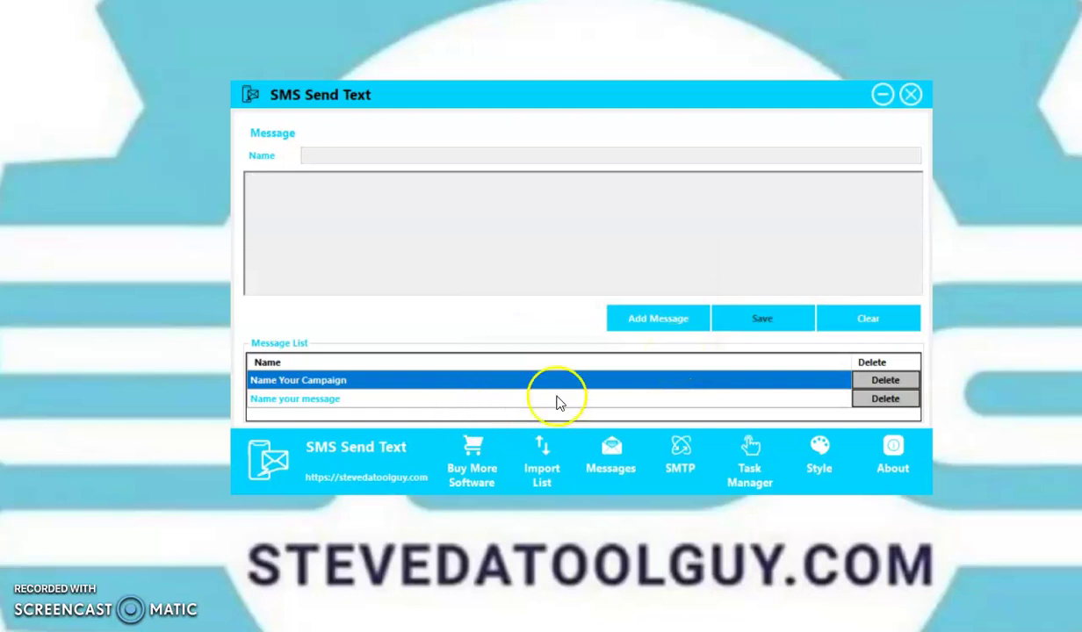
{"action": "left_click", "coordinate": [884, 399]}
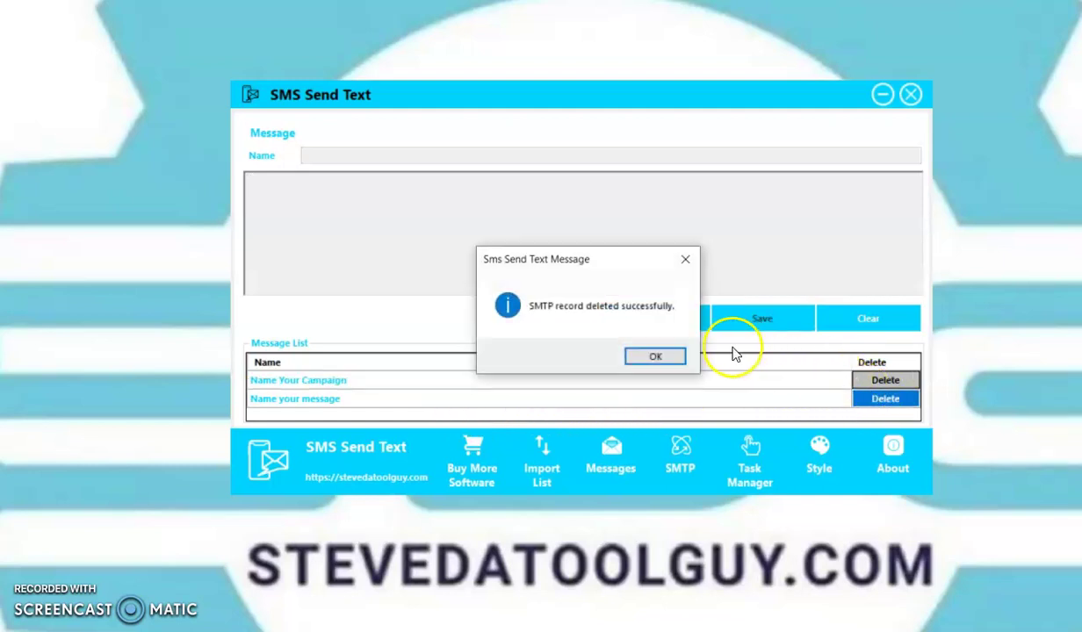
{"action": "left_click", "coordinate": [658, 358]}
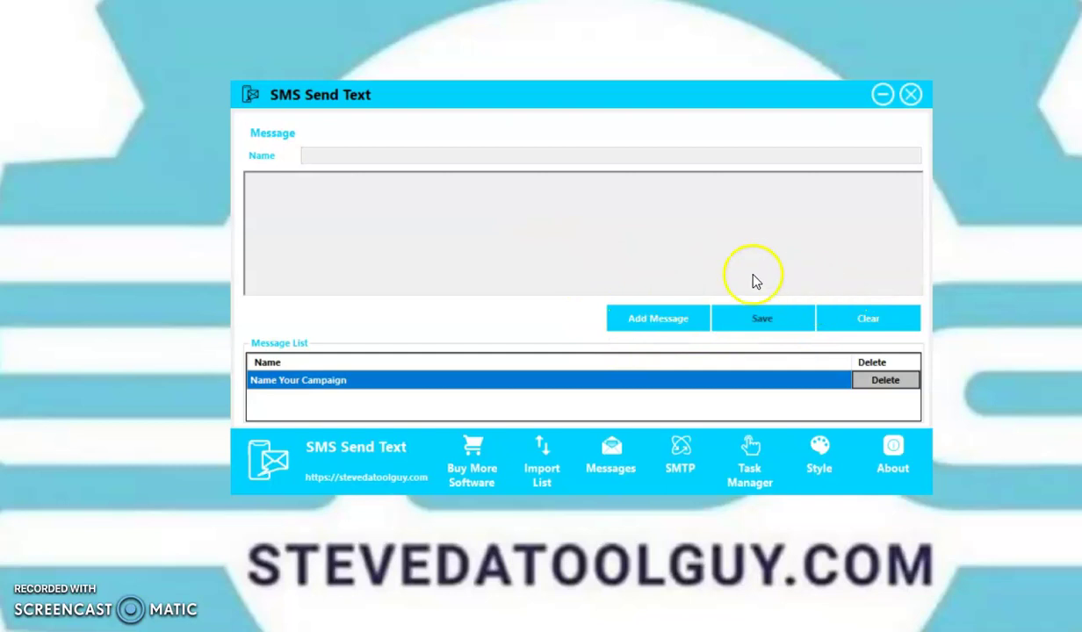
In SMTP Settings, select SMTP-EmailPowerSystem-Gmail in the SMTP List to load its settings
{"action": "left_click", "coordinate": [677, 470]}
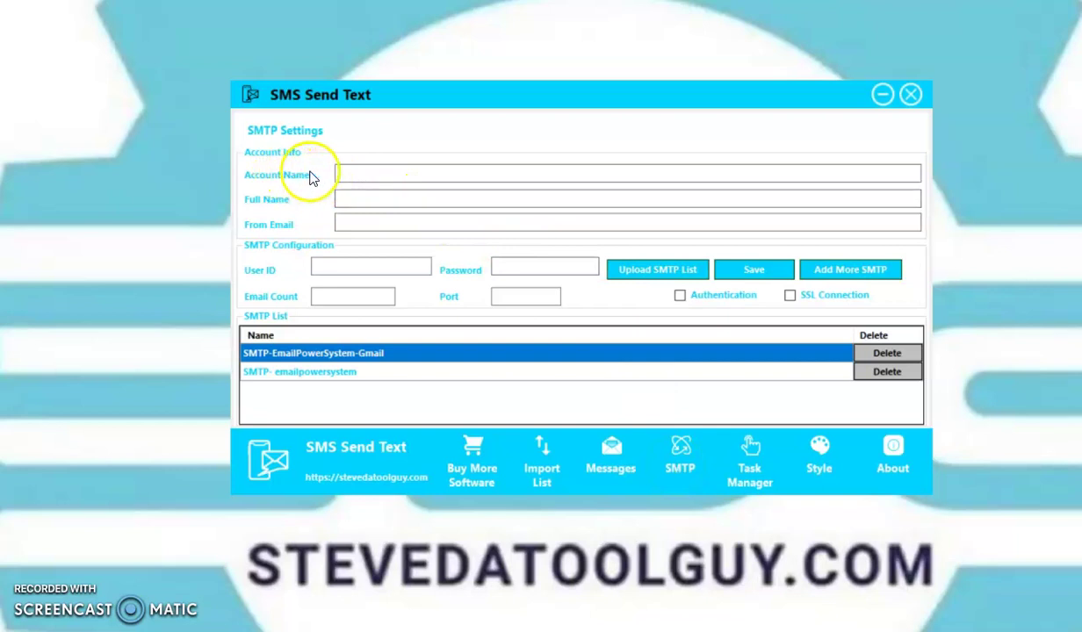
{"action": "left_click", "coordinate": [341, 175]}
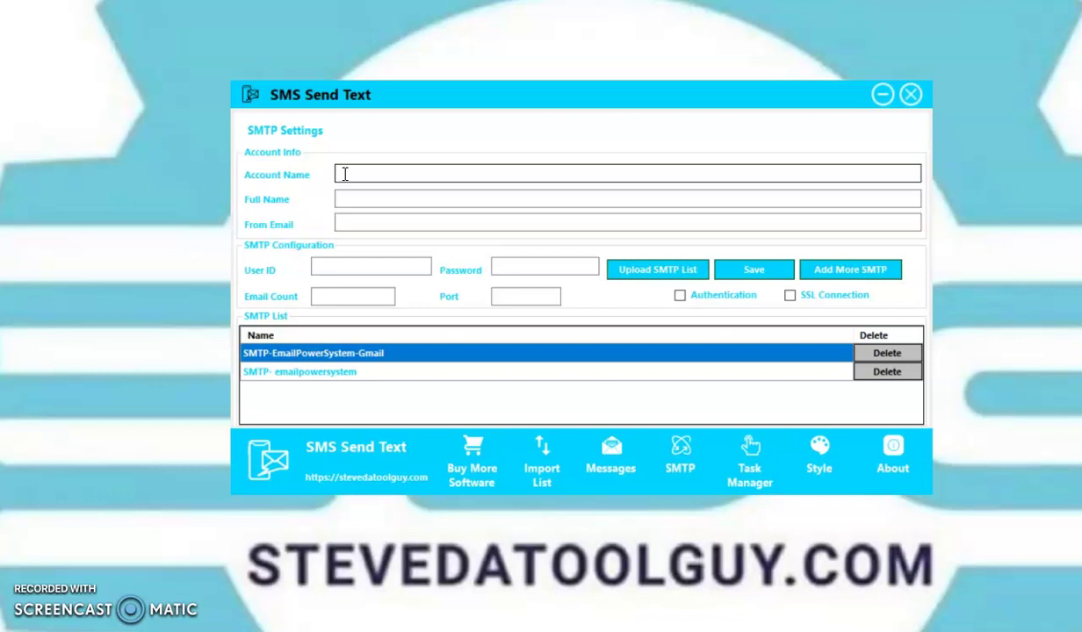
{"action": "left_click", "coordinate": [351, 199]}
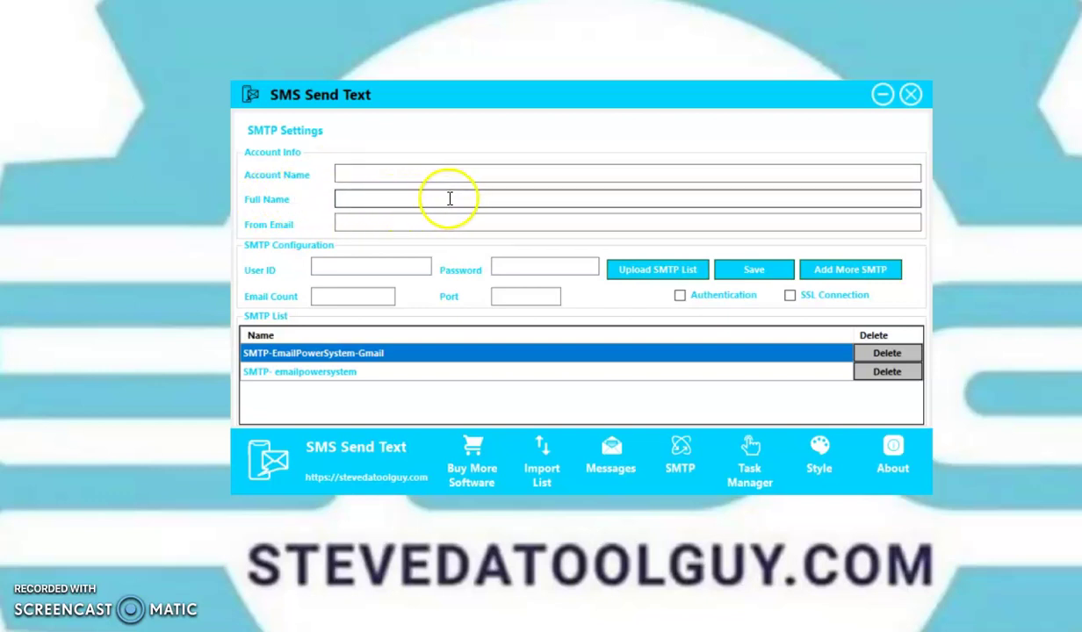
{"action": "left_click", "coordinate": [356, 223]}
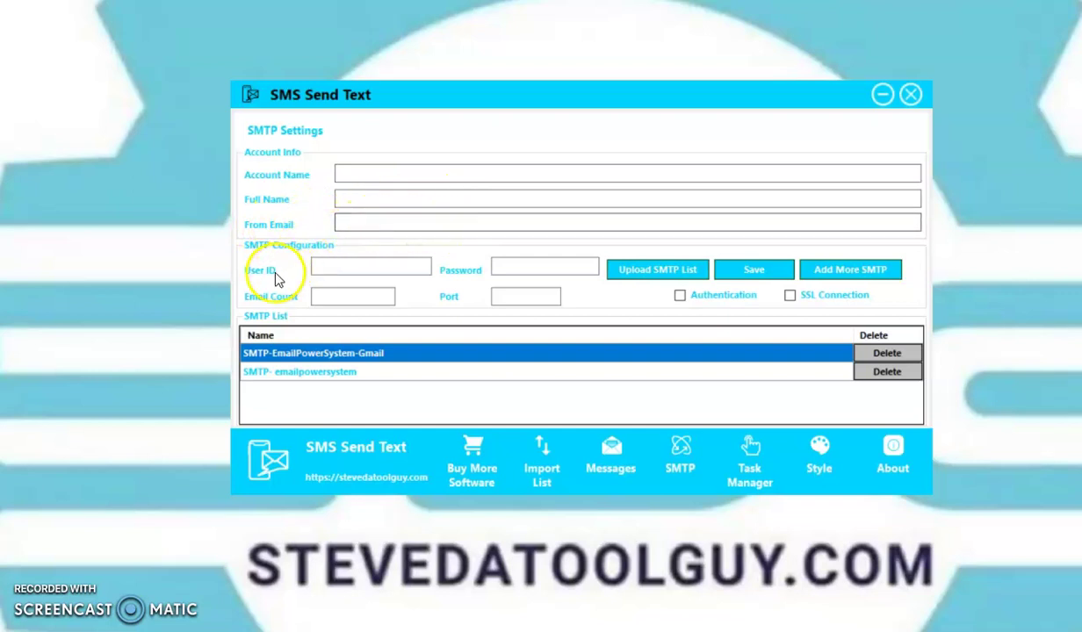
{"action": "left_click", "coordinate": [422, 265]}
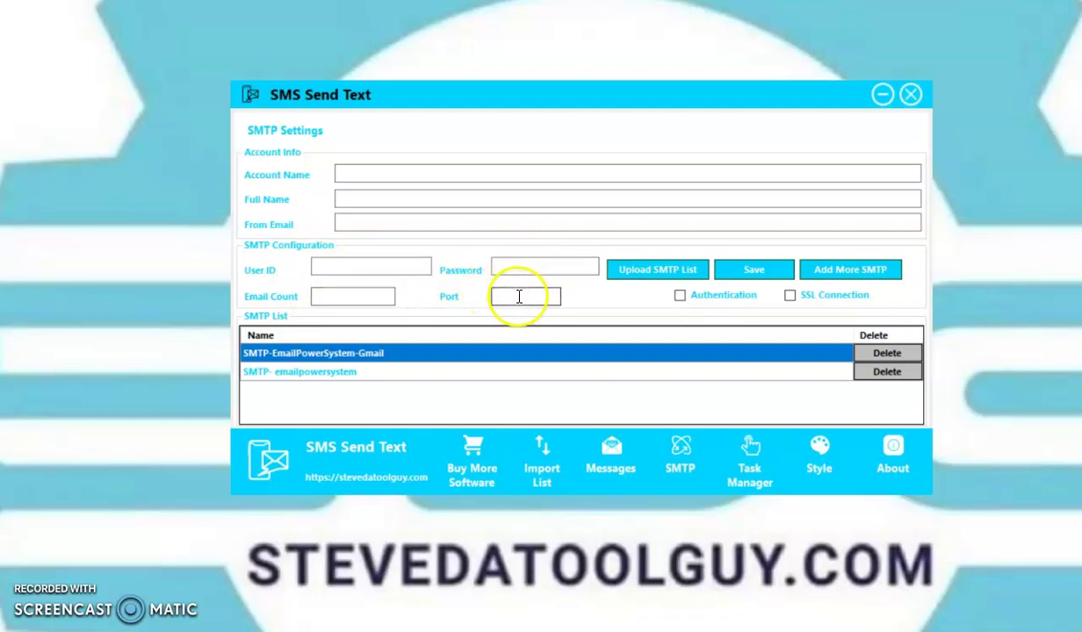
{"action": "left_click", "coordinate": [632, 360]}
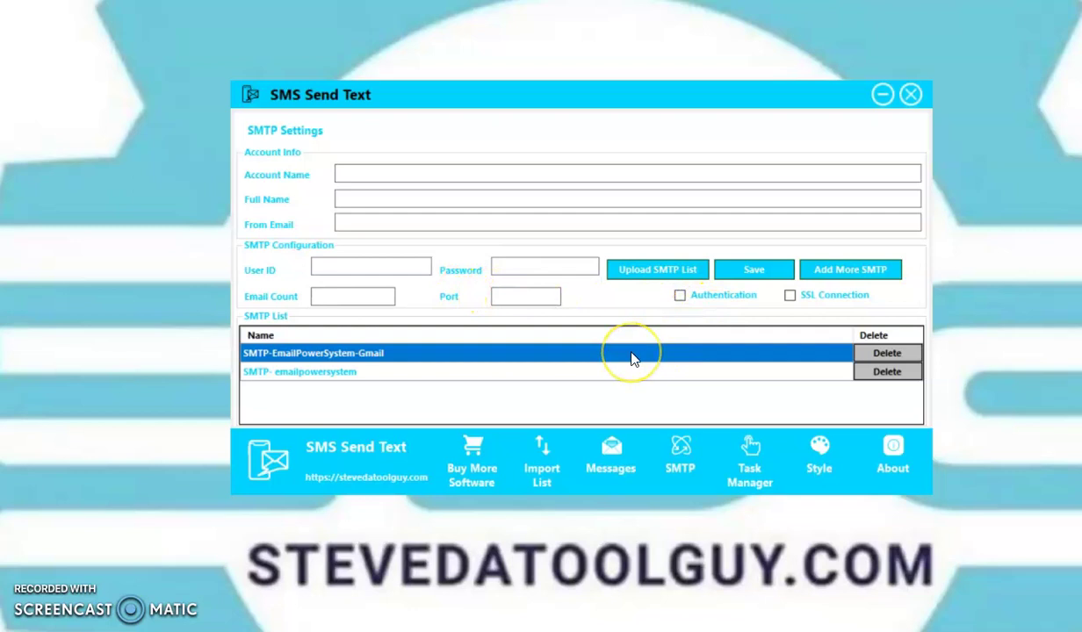
{"action": "left_click", "coordinate": [365, 174]}
{"action": "left_click_drag", "start_coordinate": [365, 174], "coordinate": [490, 172]}
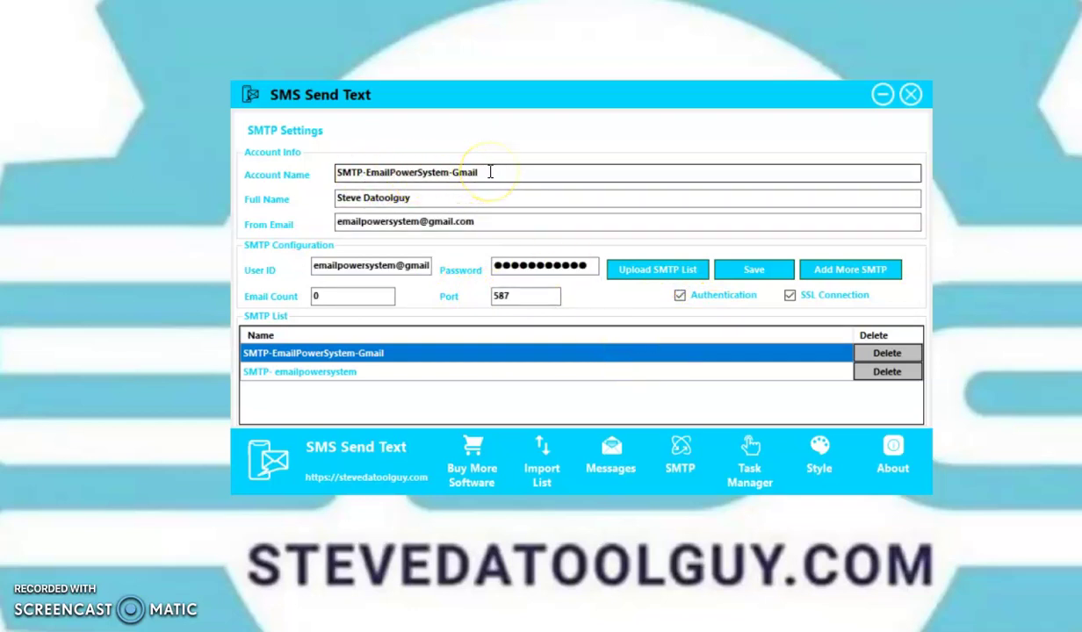
{"action": "left_click", "coordinate": [459, 166]}
{"action": "left_click", "coordinate": [316, 387]}
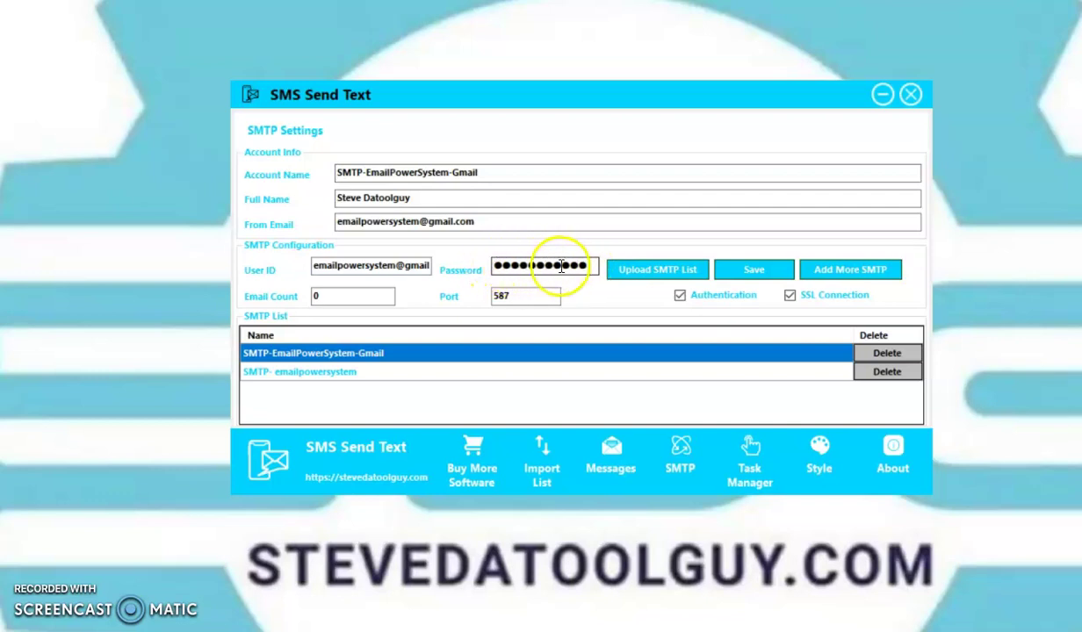
{"action": "left_click", "coordinate": [321, 299]}
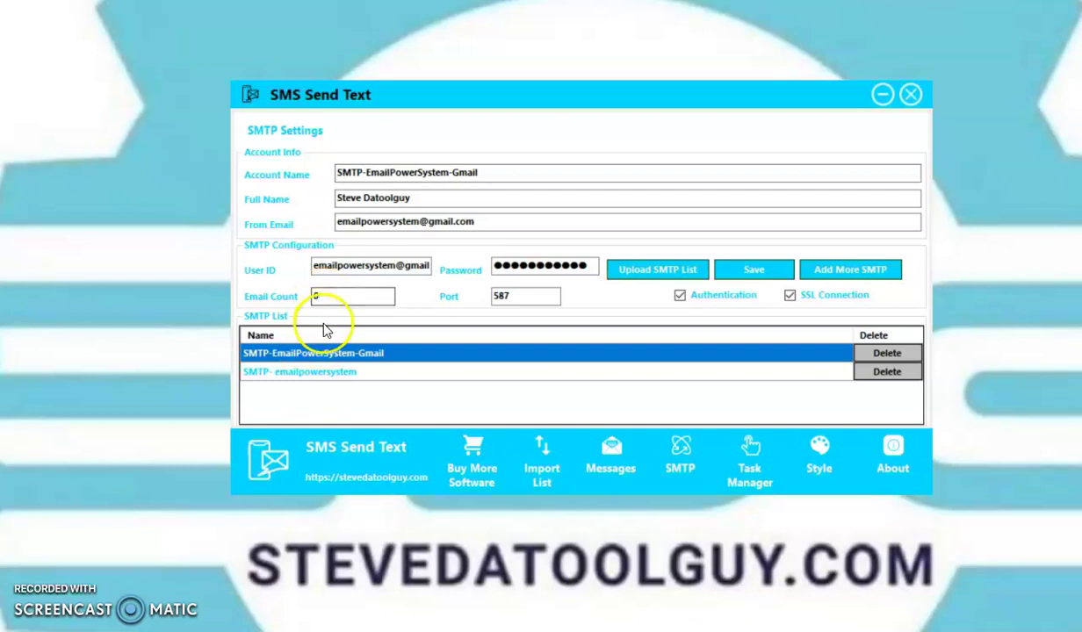
{"action": "left_click", "coordinate": [336, 361]}
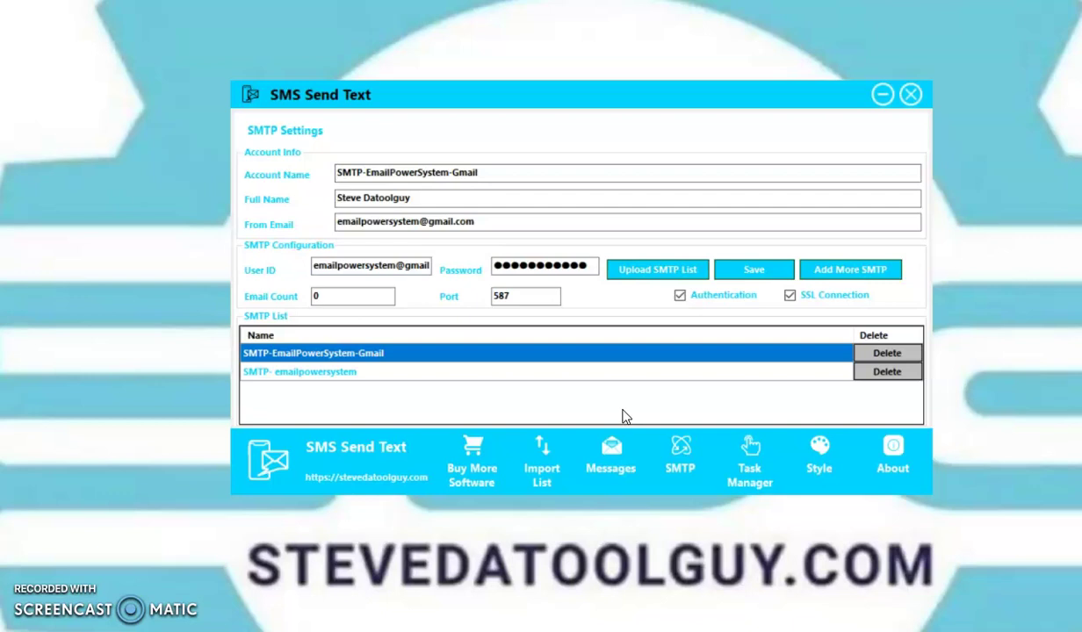
In Task Manager, choose SMTP-EmailPowerSystem-Gmail as From Account and Name Your Campaign as Message
{"action": "left_click", "coordinate": [742, 466]}
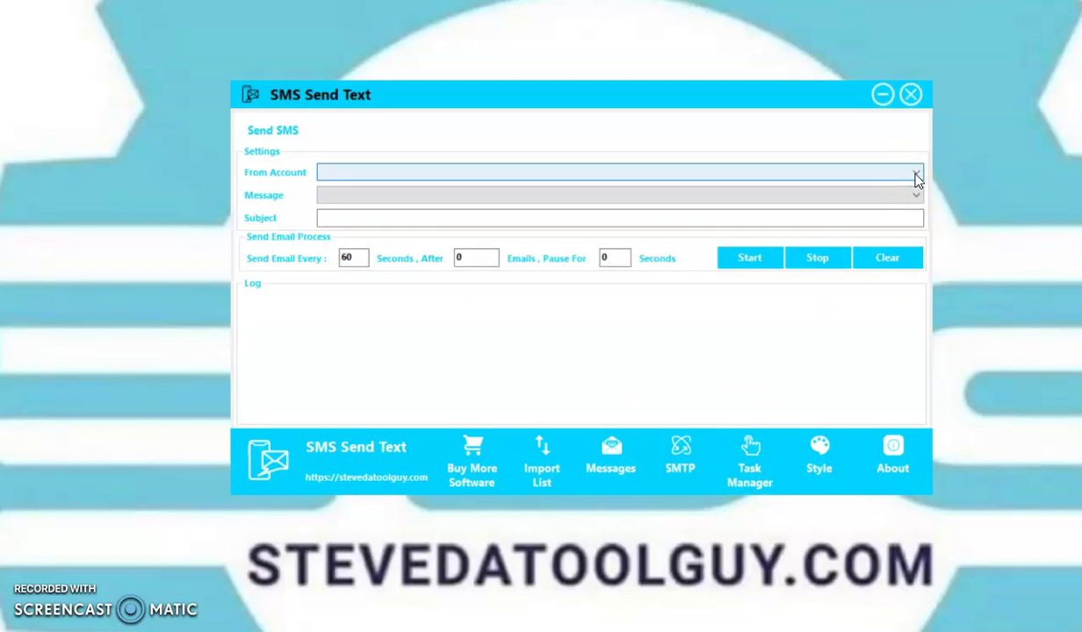
{"action": "left_click", "coordinate": [916, 175]}
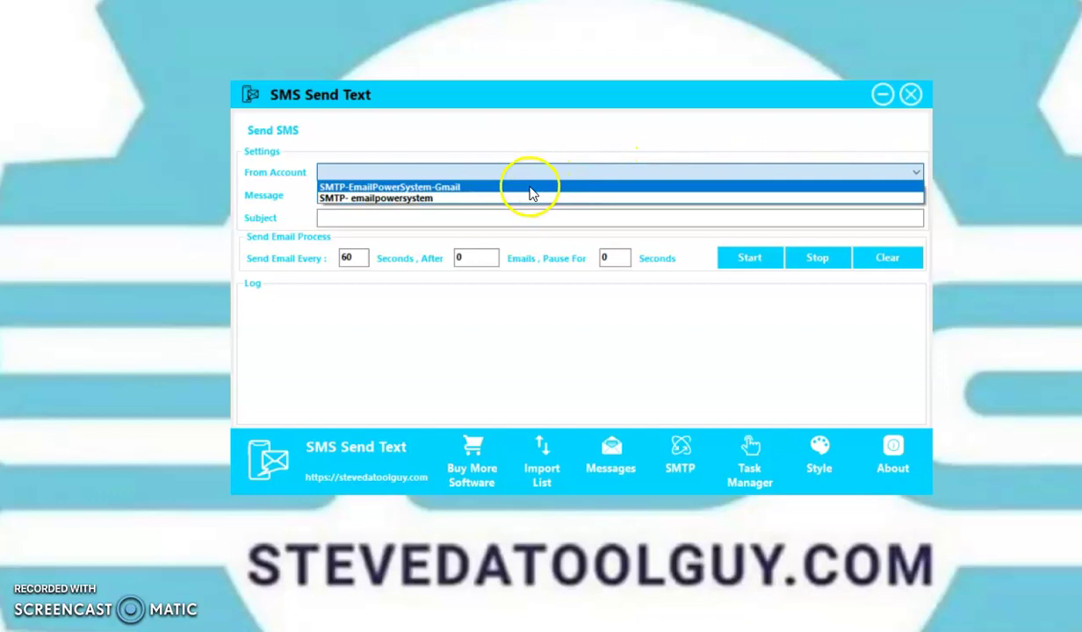
{"action": "left_click", "coordinate": [462, 189]}
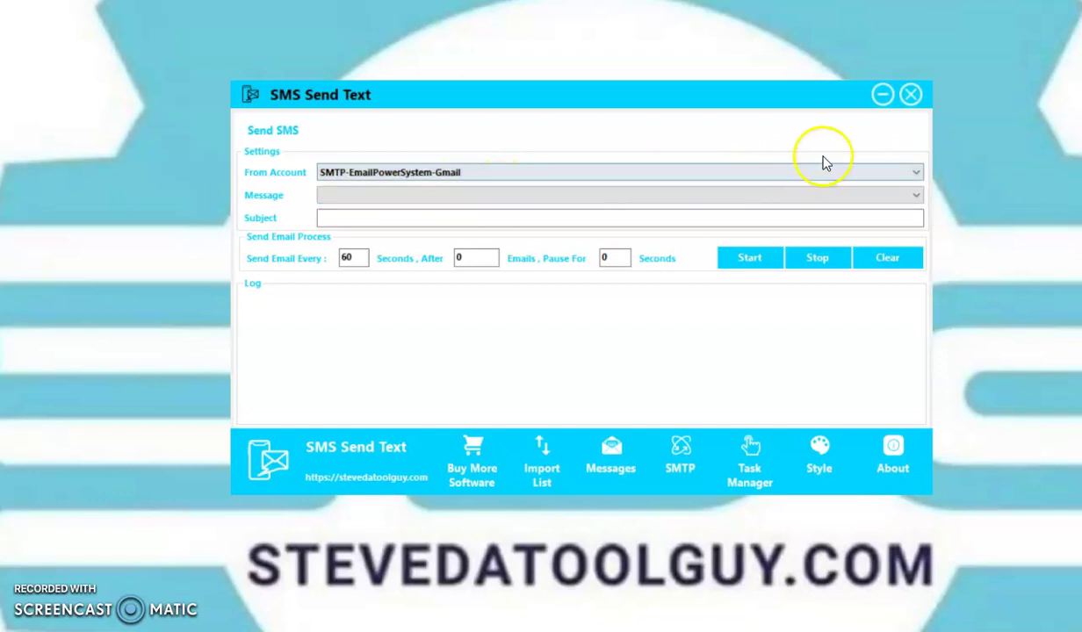
{"action": "left_click", "coordinate": [916, 197]}
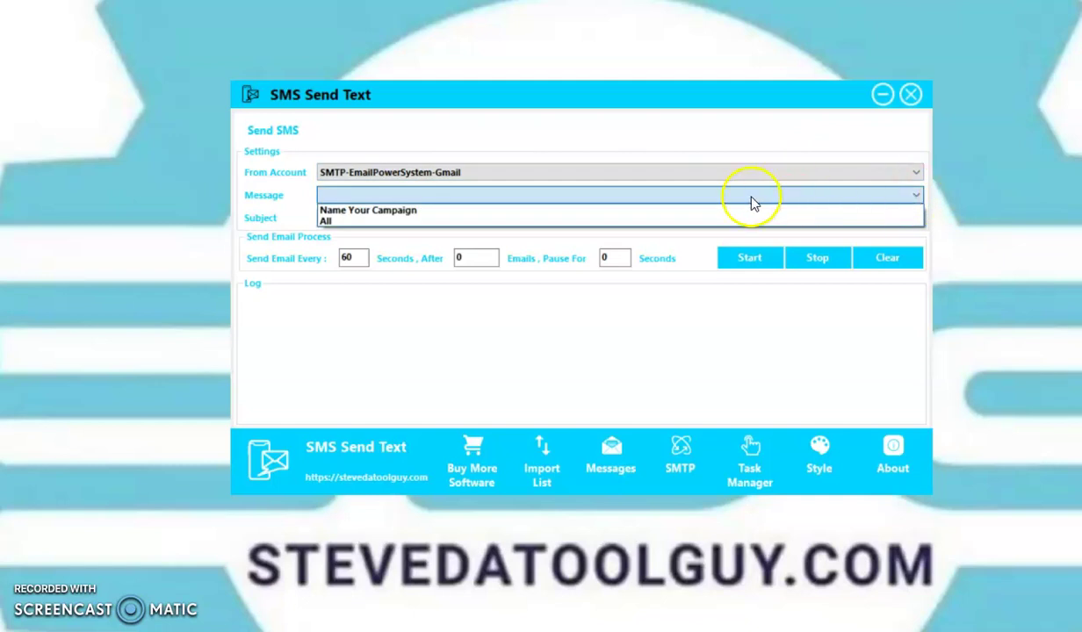
{"action": "left_click", "coordinate": [679, 213]}
Set Subject to 'SMS Texting Software' and change Send Email Every from 60 to 5 seconds
{"action": "left_click", "coordinate": [700, 219]}
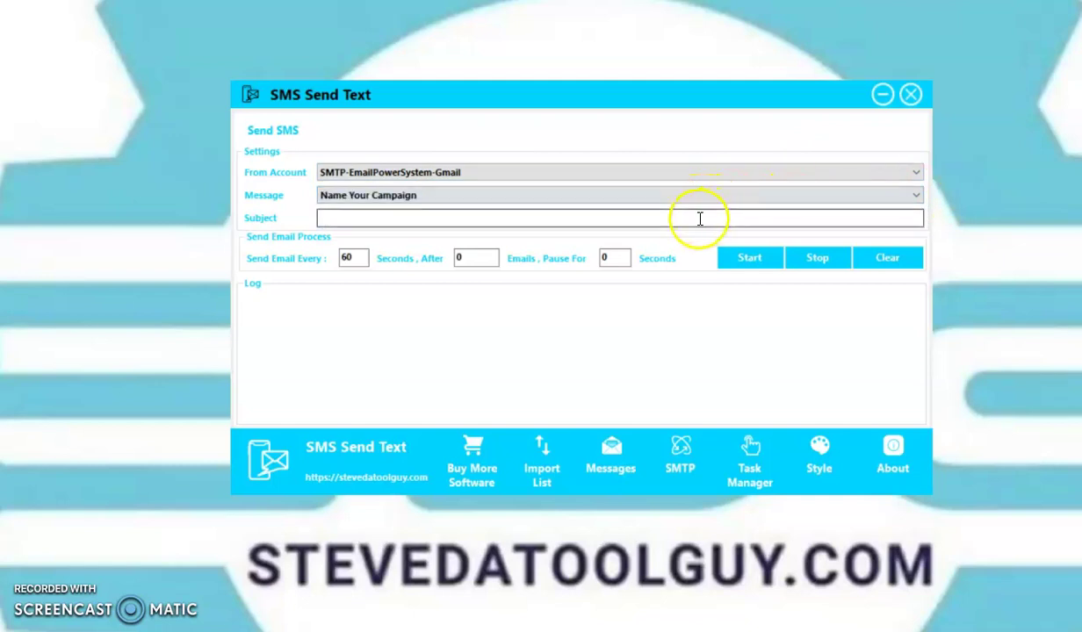
{"action": "type", "text": "SMS "}
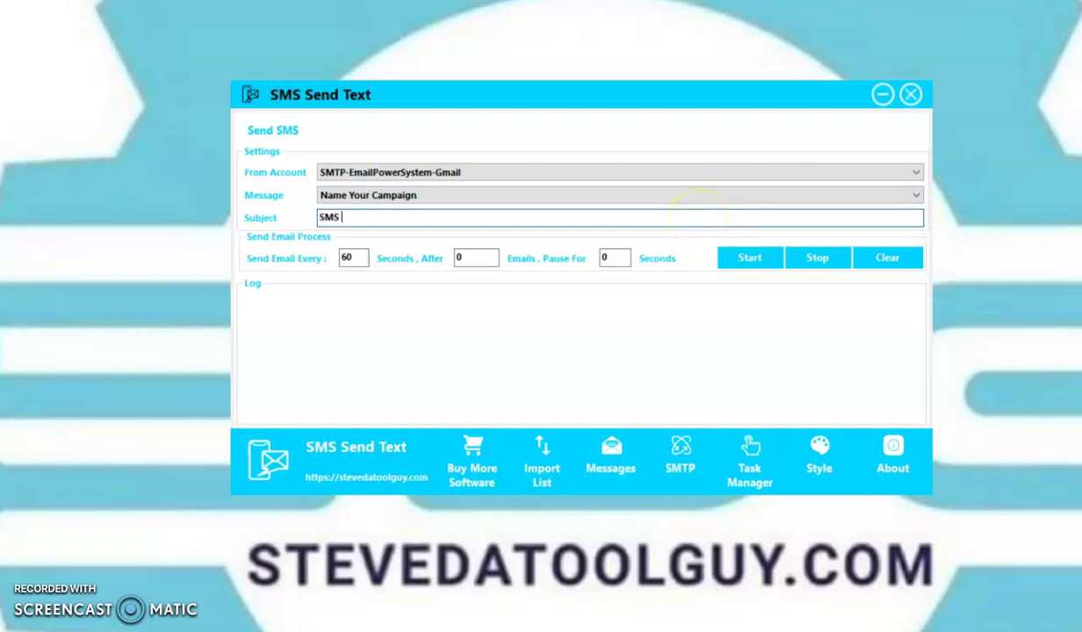
{"action": "type", "text": "Texting Software"}
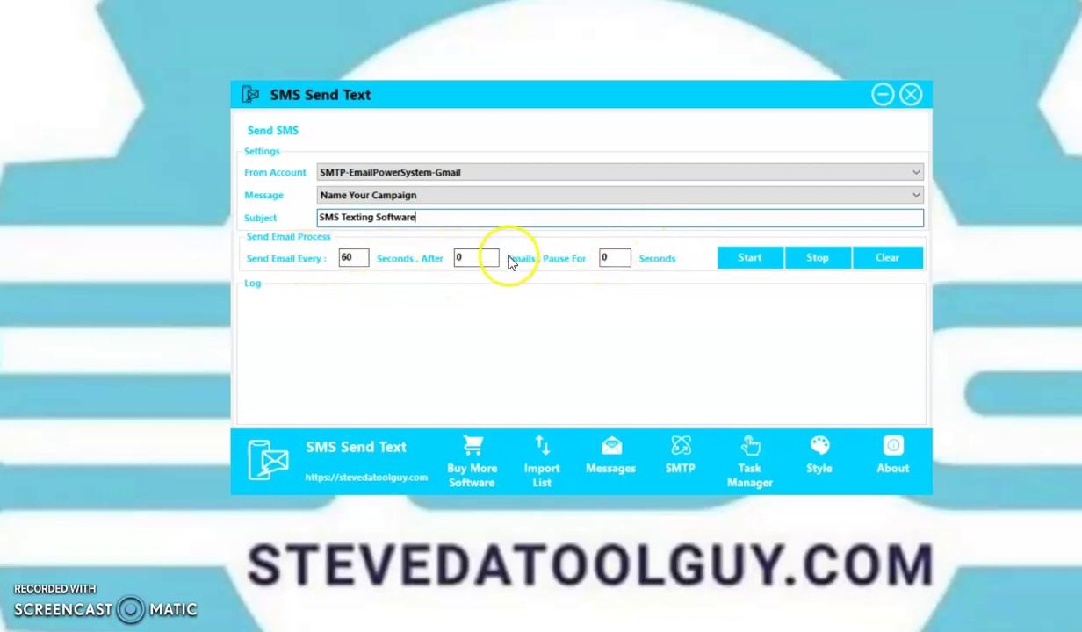
{"action": "left_click", "coordinate": [352, 257]}
{"action": "key", "text": "BackSpace"}
{"action": "key", "text": "BackSpace"}
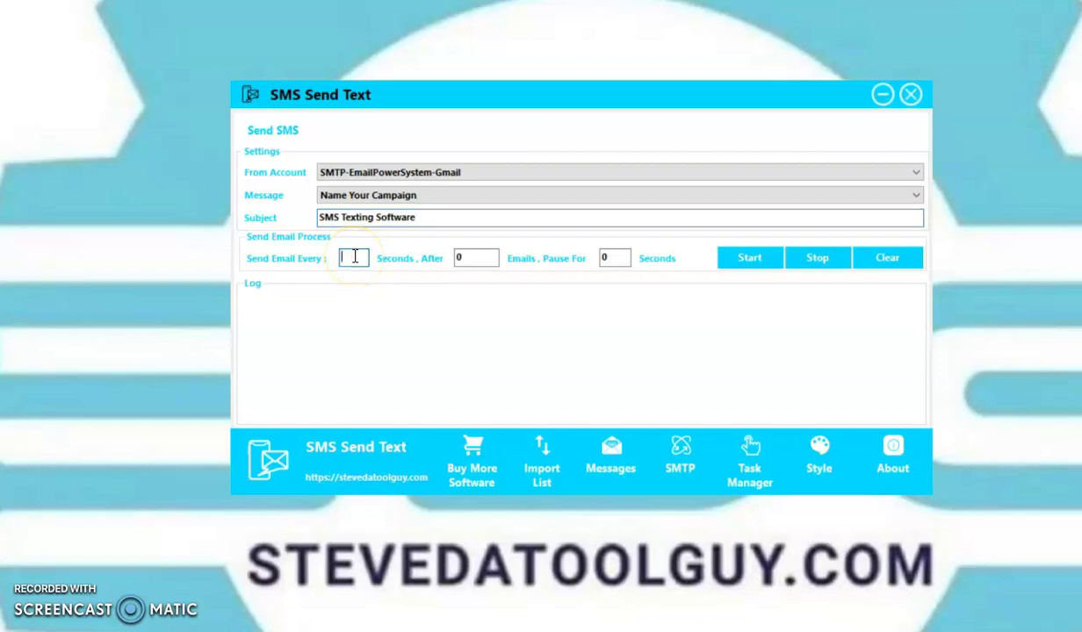
{"action": "type", "text": "5"}
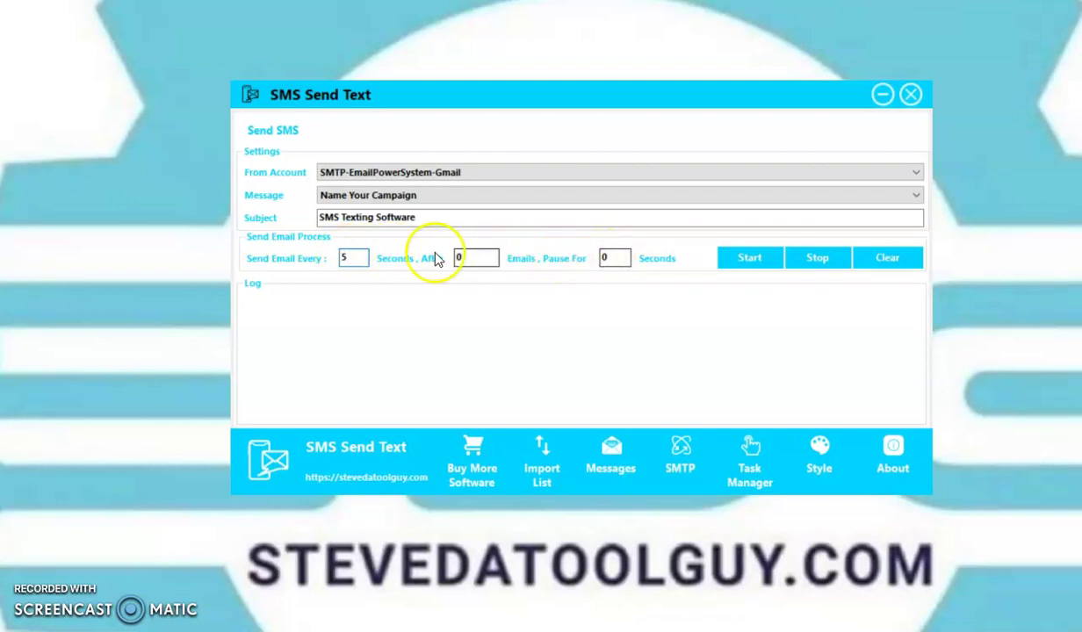
{"action": "double_click", "coordinate": [343, 257]}
{"action": "type", "text": "5"}
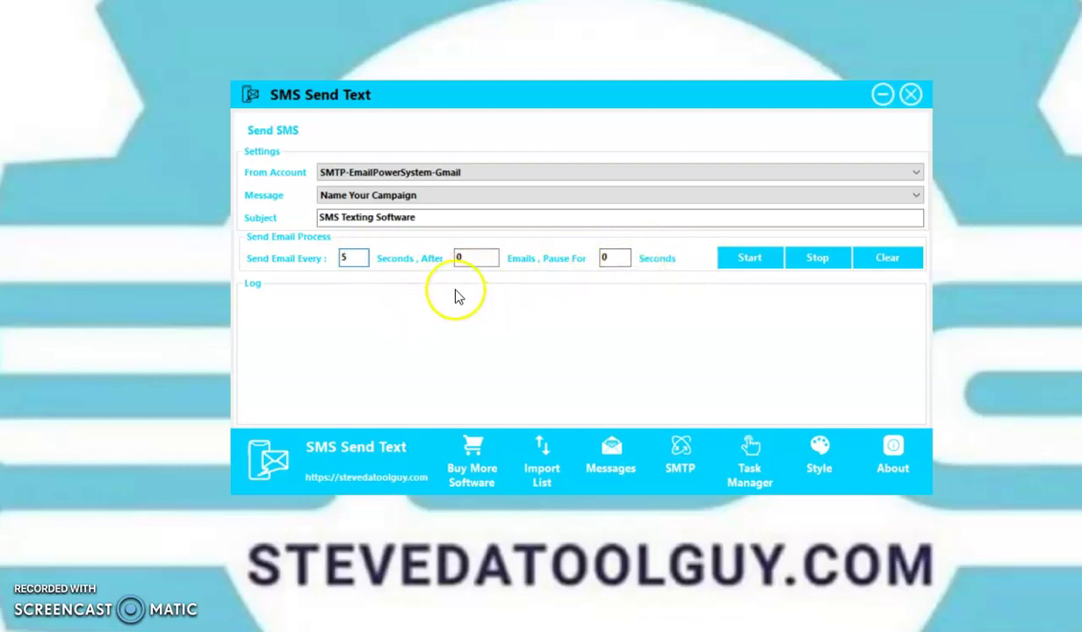
Select Name Your Campaign in the Message List and scroll its body down to 'REPLY STOP to end Messages'
{"action": "left_click", "coordinate": [612, 462]}
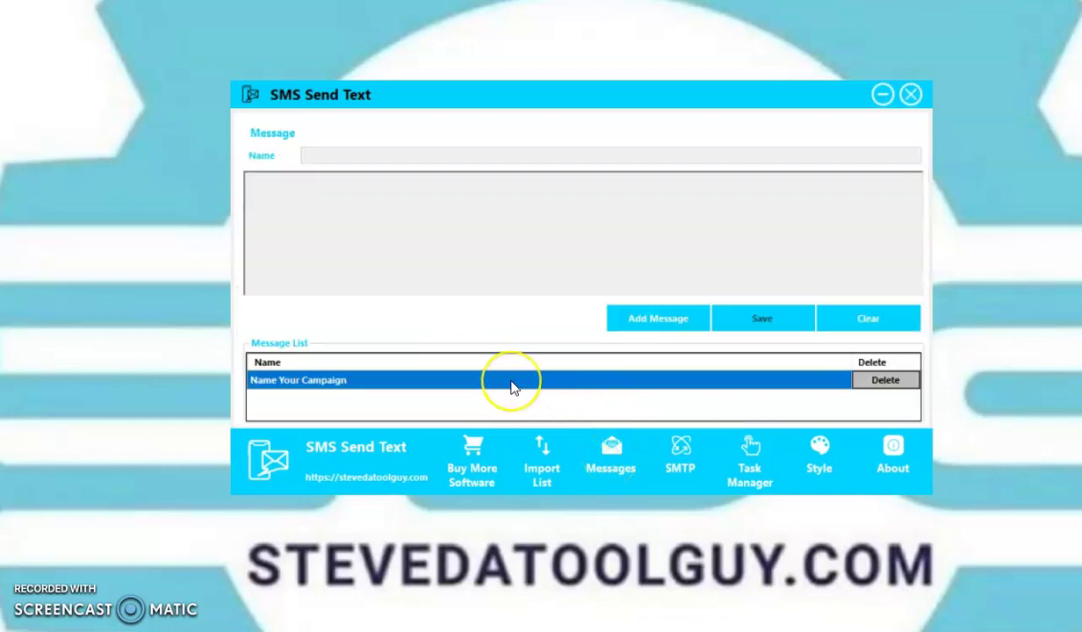
{"action": "left_click", "coordinate": [513, 384]}
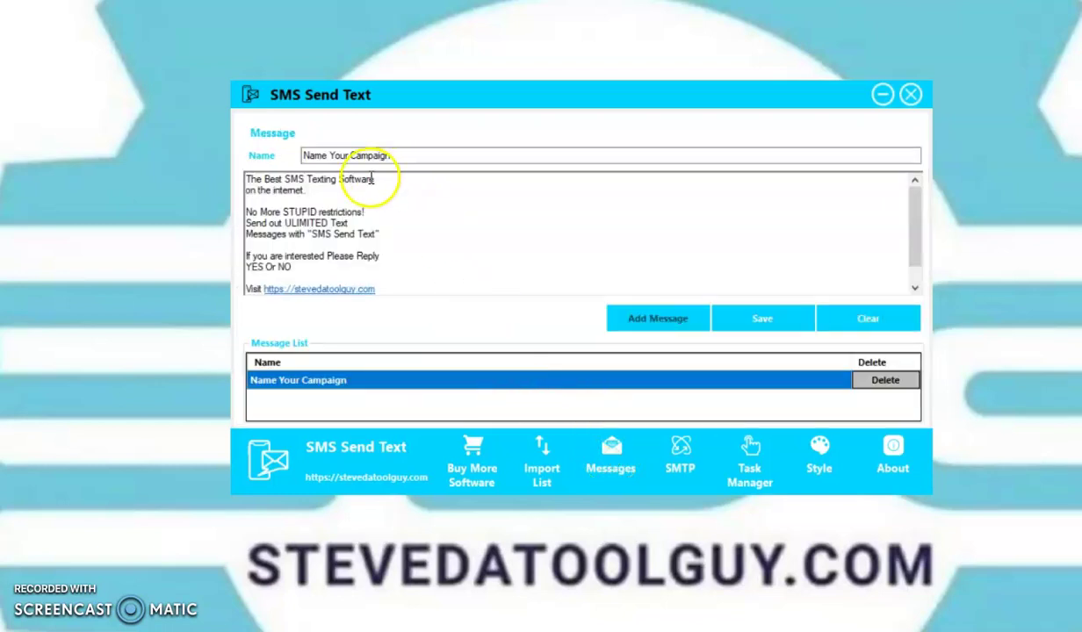
{"action": "mouse_move", "coordinate": [916, 228]}
{"action": "left_mouse_down"}
{"action": "mouse_move", "coordinate": [916, 259]}
{"action": "mouse_move", "coordinate": [915, 211]}
{"action": "mouse_move", "coordinate": [929, 267]}
{"action": "mouse_move", "coordinate": [921, 202]}
{"action": "mouse_move", "coordinate": [922, 211]}
{"action": "left_mouse_up"}
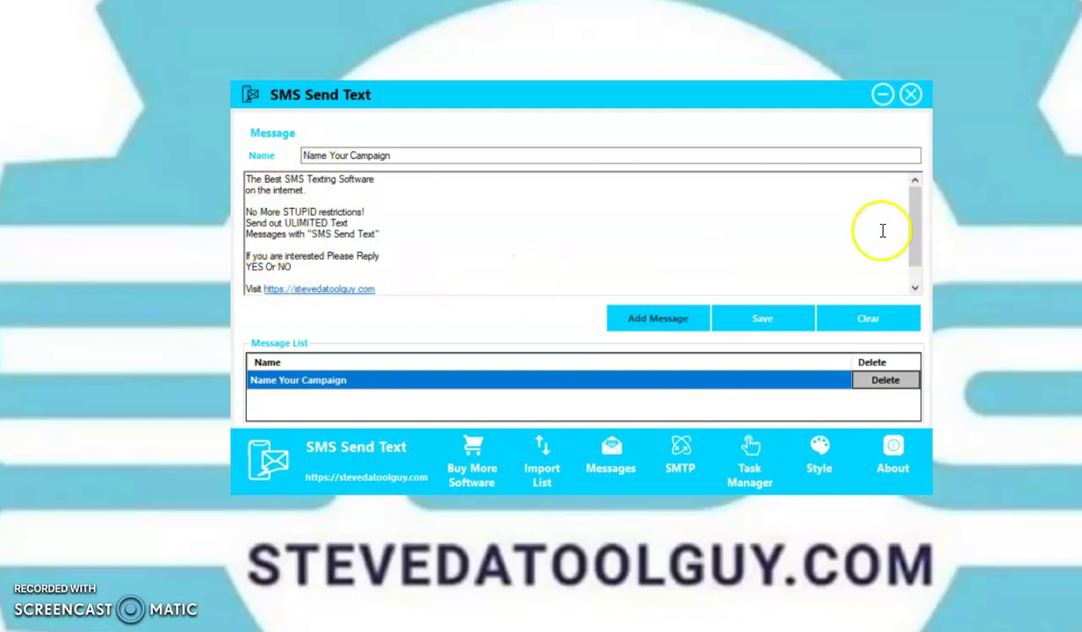
{"action": "left_click_drag", "start_coordinate": [911, 242], "coordinate": [913, 278]}
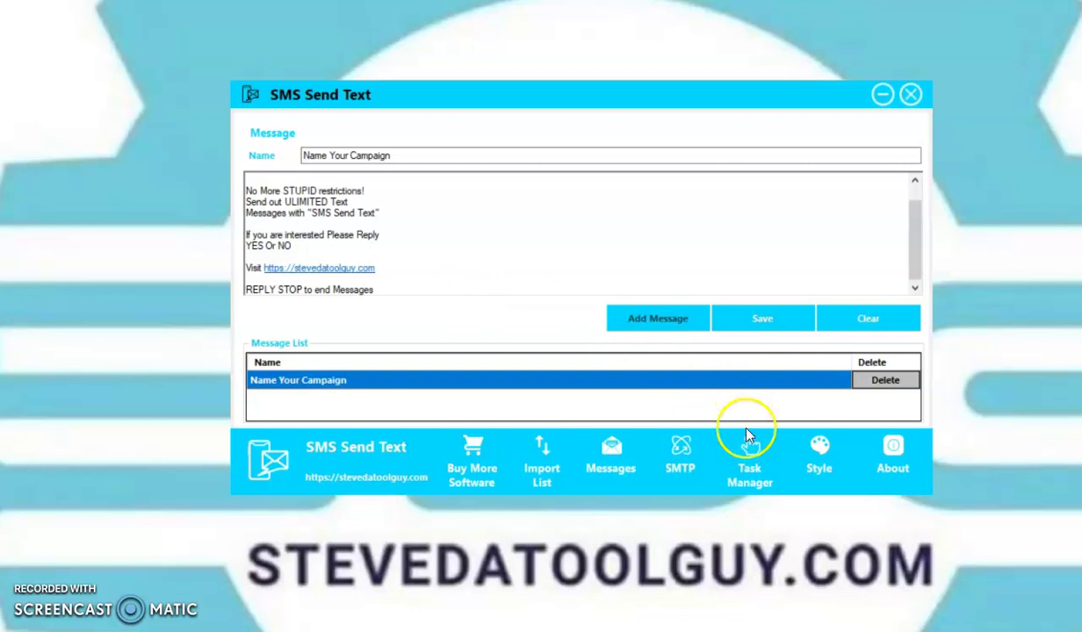
In Task Manager, set SMTP-EmailPowerSystem-Gmail as sender and Name Your Campaign as the message
{"action": "left_click", "coordinate": [749, 466]}
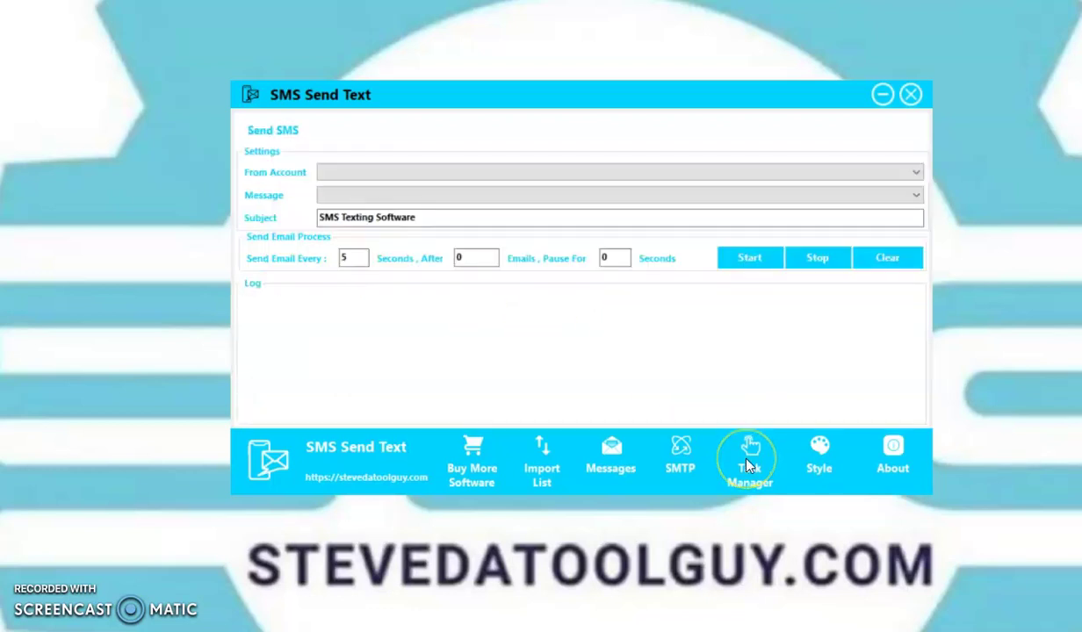
{"action": "left_click", "coordinate": [916, 176]}
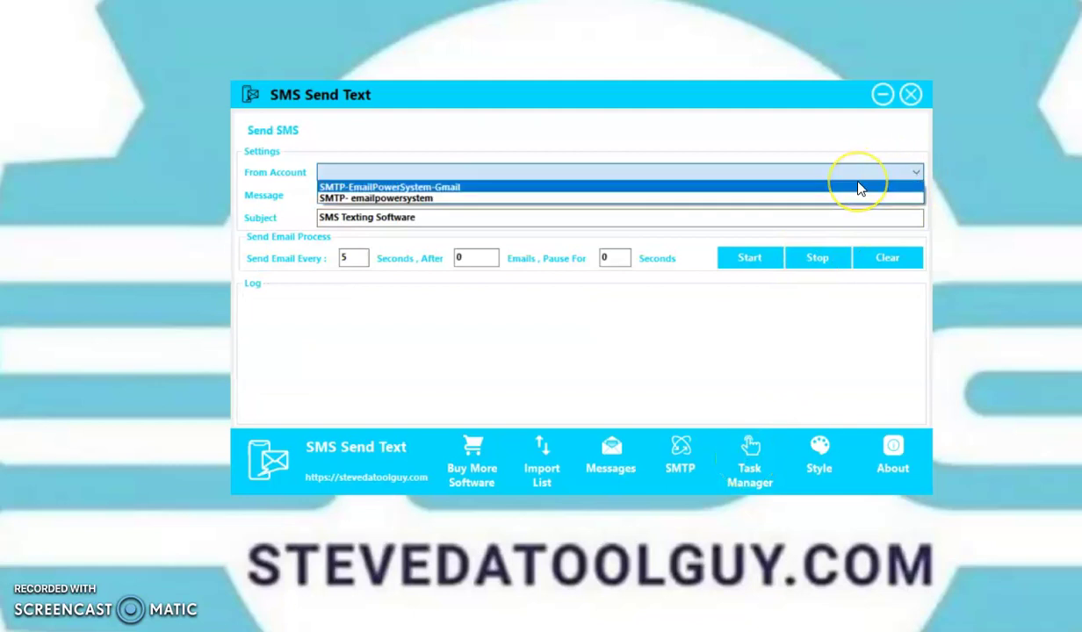
{"action": "left_click", "coordinate": [860, 188]}
{"action": "left_click", "coordinate": [908, 197]}
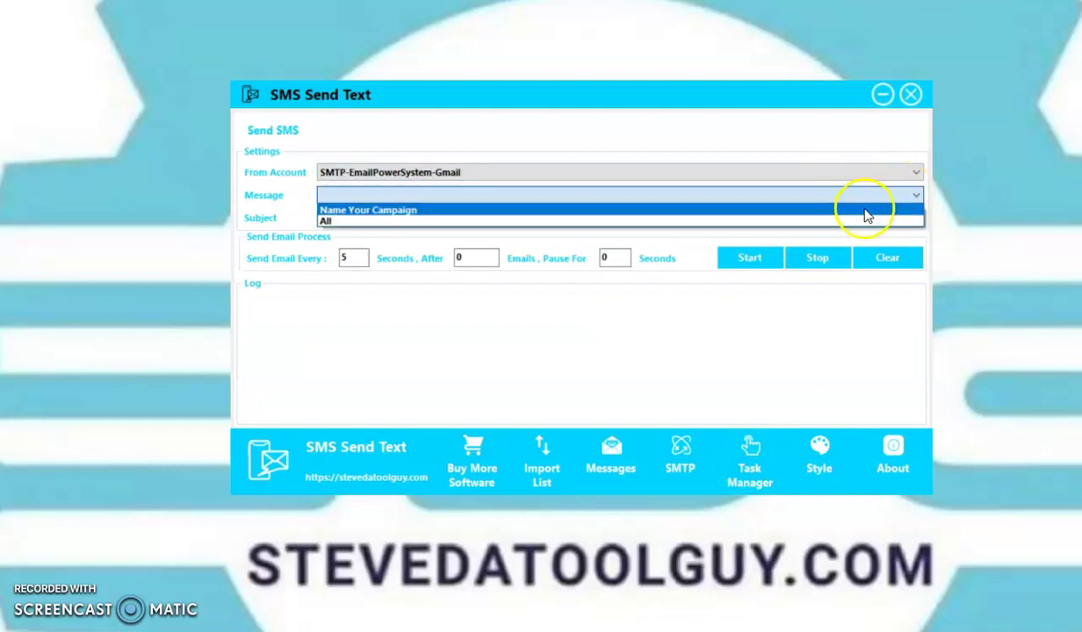
{"action": "left_click", "coordinate": [864, 210]}
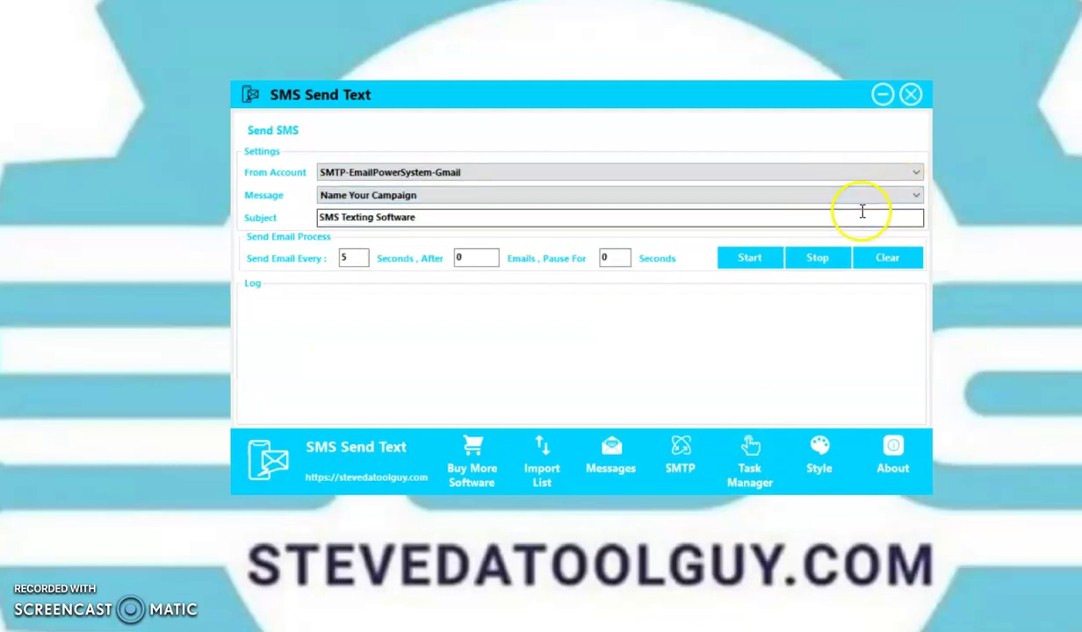
Start the send and check the Log confirming 1 sms has been sent
{"action": "left_click", "coordinate": [753, 260]}
{"action": "left_click", "coordinate": [818, 261]}
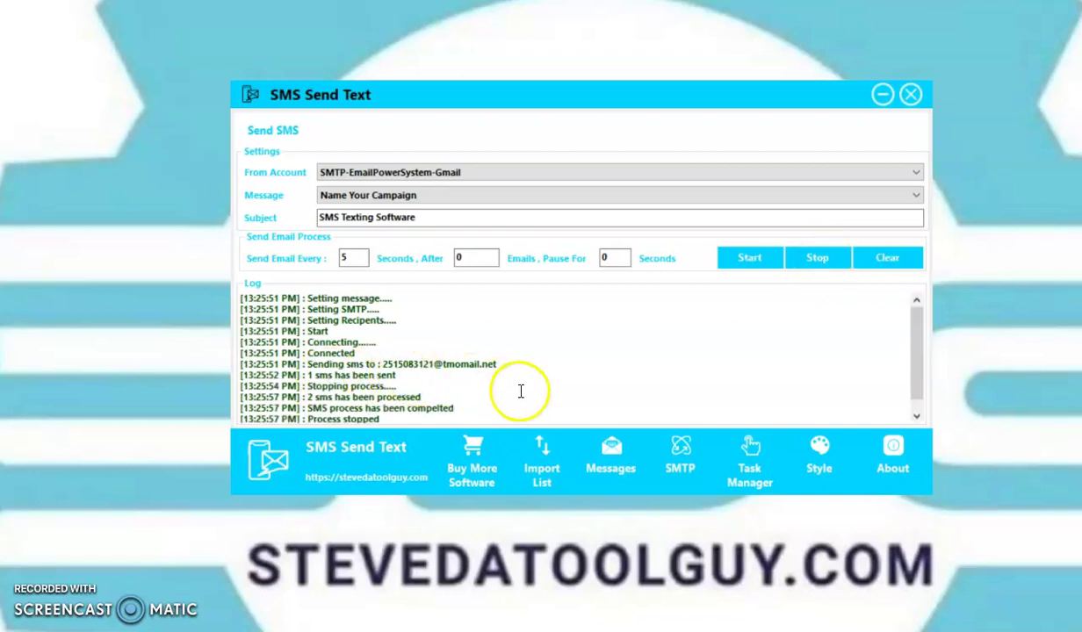
{"action": "left_click", "coordinate": [914, 367]}
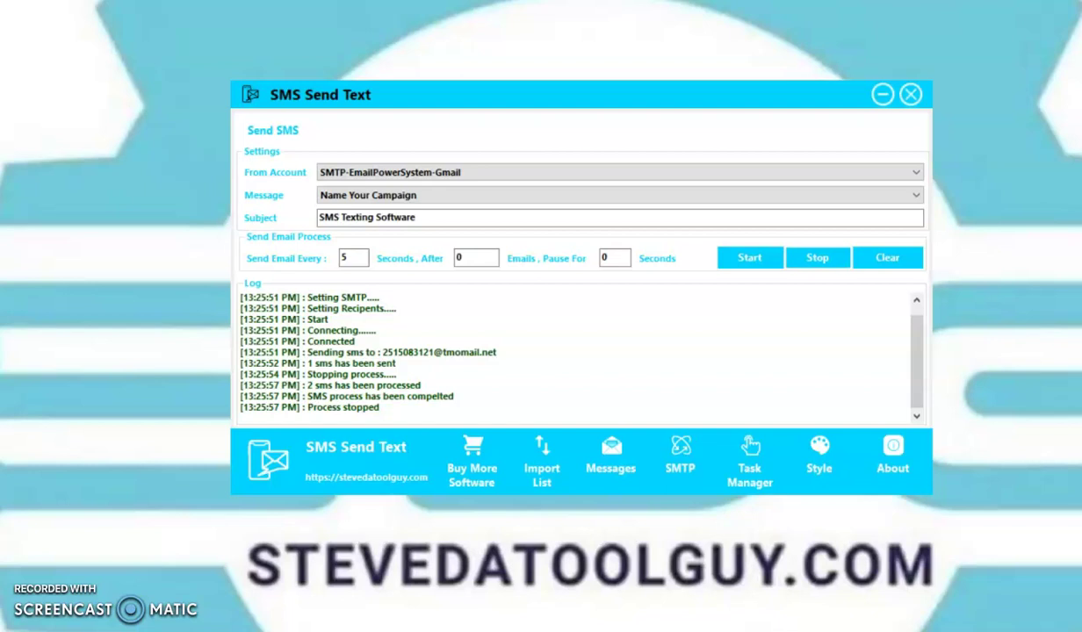
{"action": "left_click", "coordinate": [452, 562]}
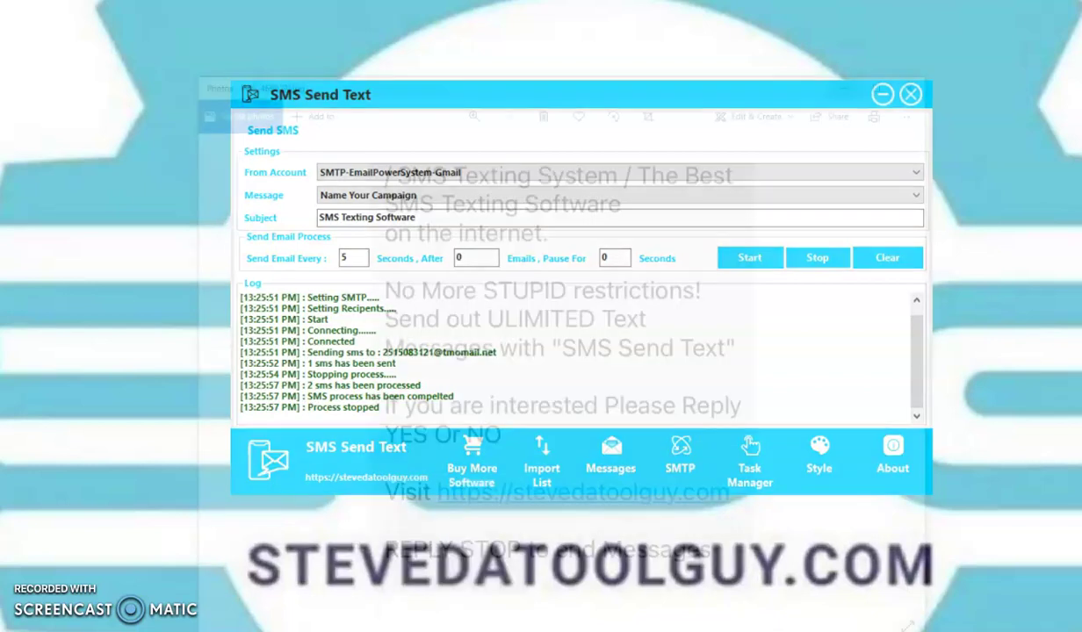